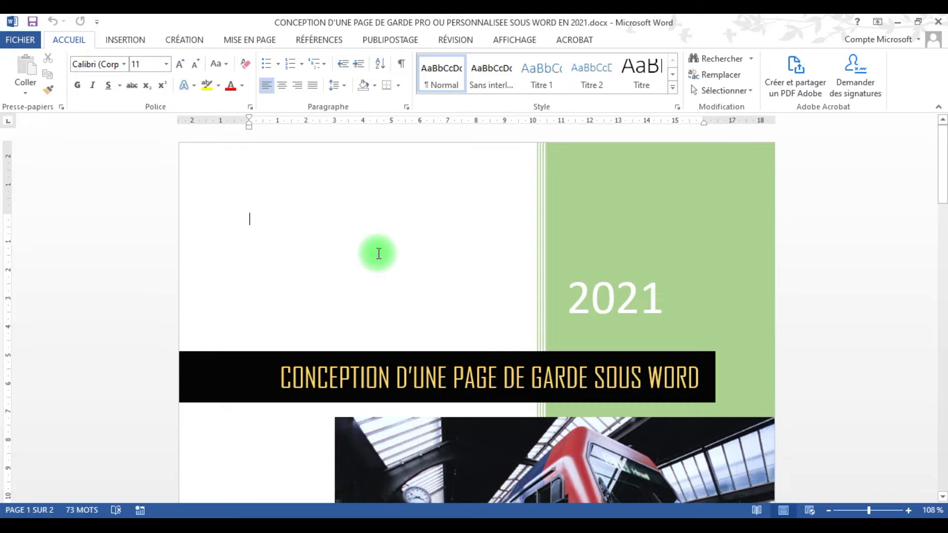
pyautogui.moveTo(943, 177); pyautogui.dragTo(938, 482)
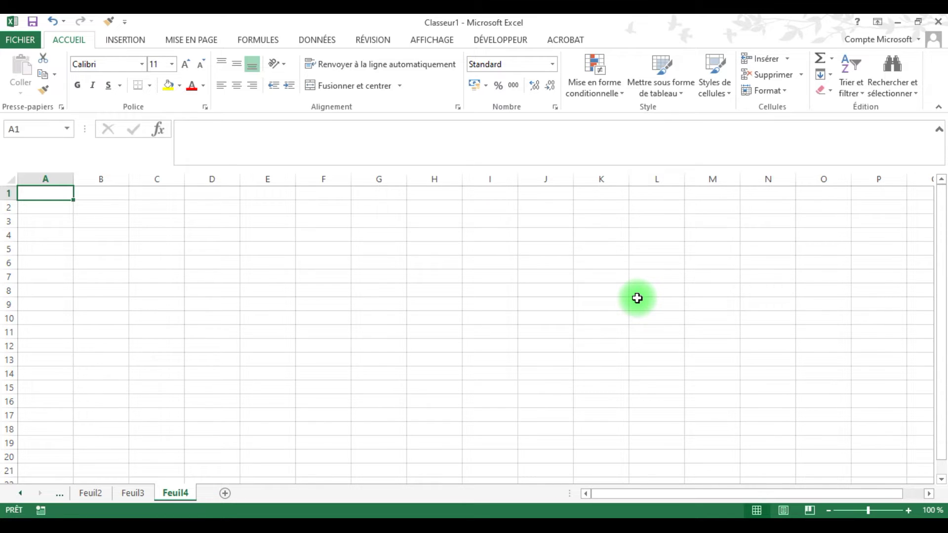
# - Enter 14 in cell B6 of sheet Feuil4
pyautogui.click(125, 263)
pyautogui.write('14')
pyautogui.press('Return')
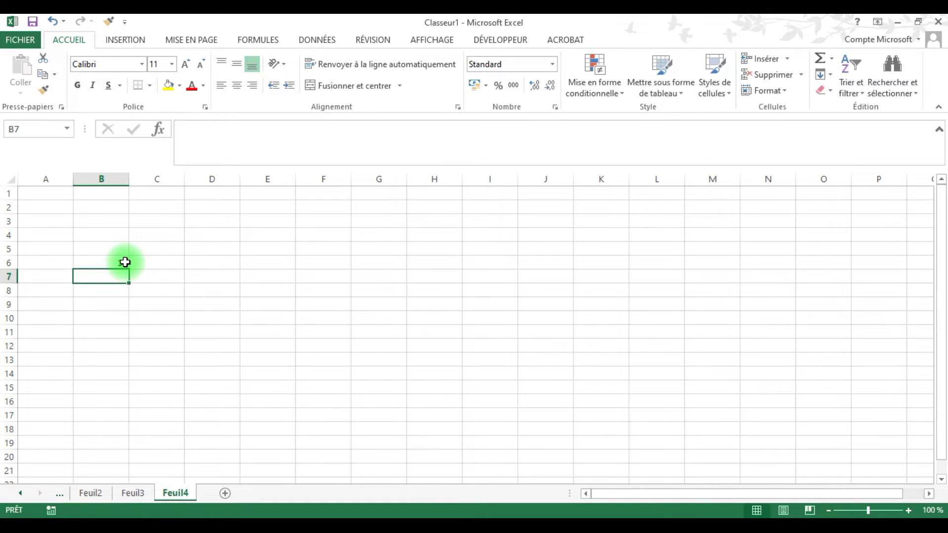
# - Enter the header "moyenne" in B5 and the values 10, 15 and 8 in B6 to B8
pyautogui.click(117, 249)
pyautogui.write('moyenne')
pyautogui.press('Return')
pyautogui.write('10')
pyautogui.press('Return')
pyautogui.write('15')
pyautogui.press('Return')
pyautogui.write('8')
pyautogui.press('Return')
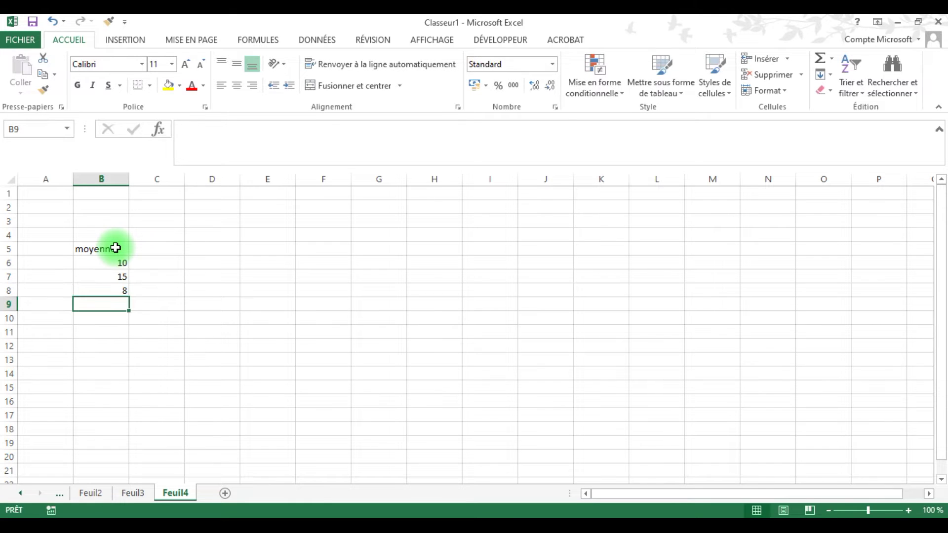
# - Continue the moyenne column with 17, 20 and 80 in cells B9 to B11
pyautogui.write('17')
pyautogui.press('Return')
pyautogui.write('20')
pyautogui.press('Return')
pyautogui.write('80')
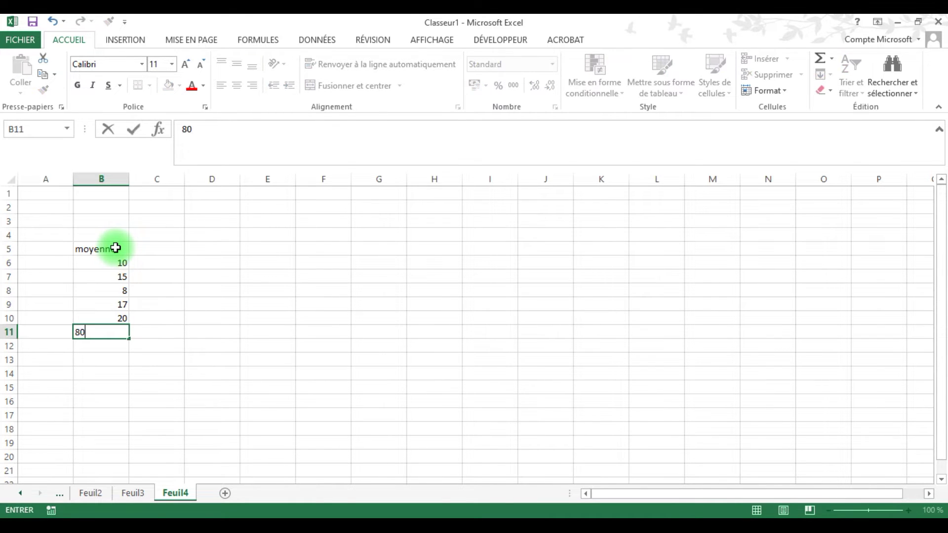
pyautogui.click(239, 334)
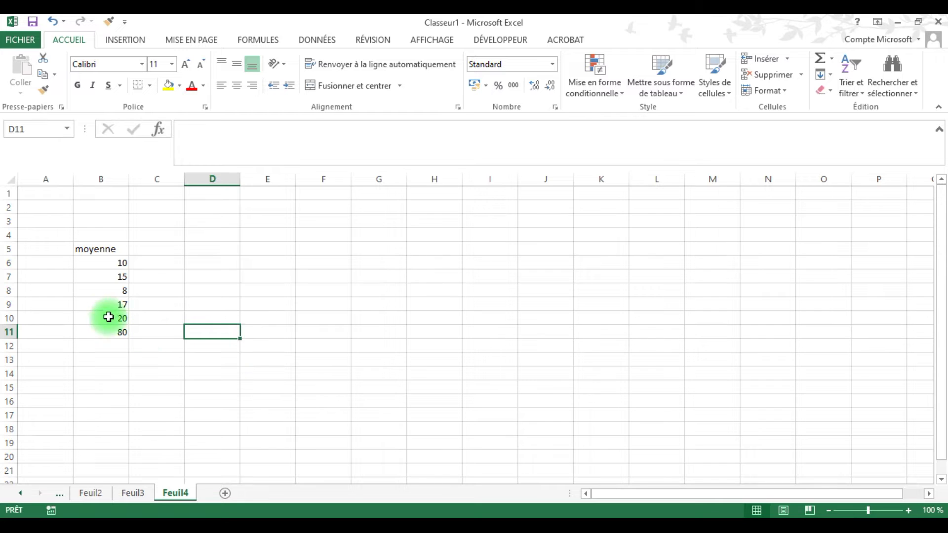
# - Replace the value in B11 with 12, and add 11 and 16 in B12 and B13
pyautogui.click(112, 334)
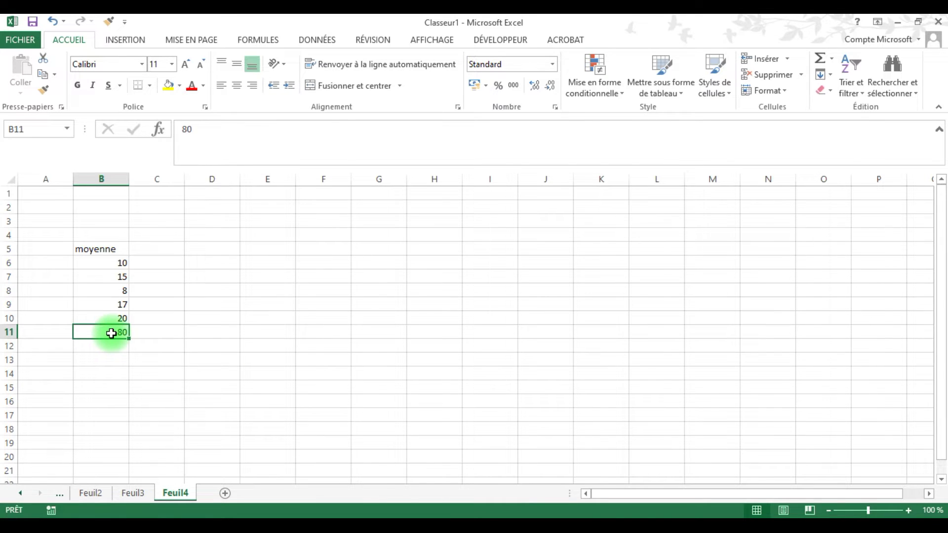
pyautogui.write('12')
pyautogui.press('Return')
pyautogui.write('11')
pyautogui.press('Return')
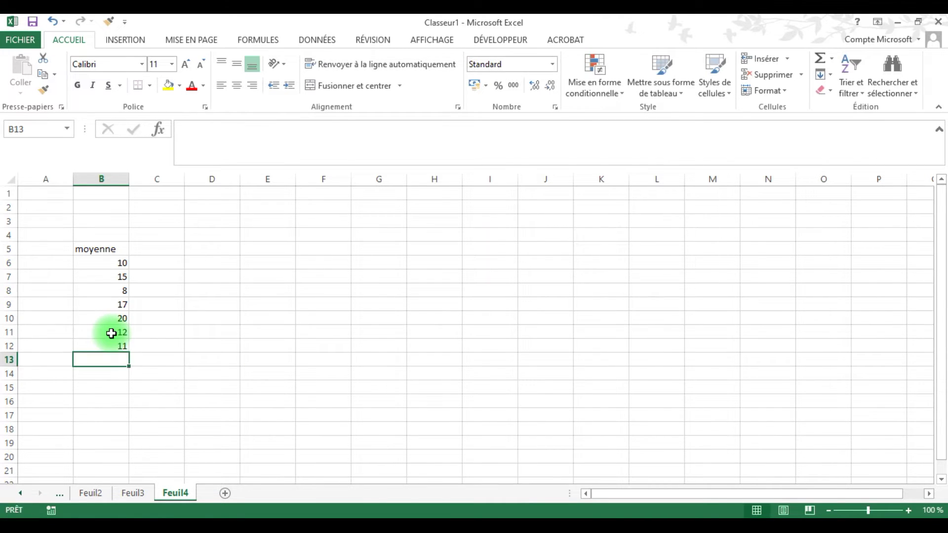
pyautogui.write('16')
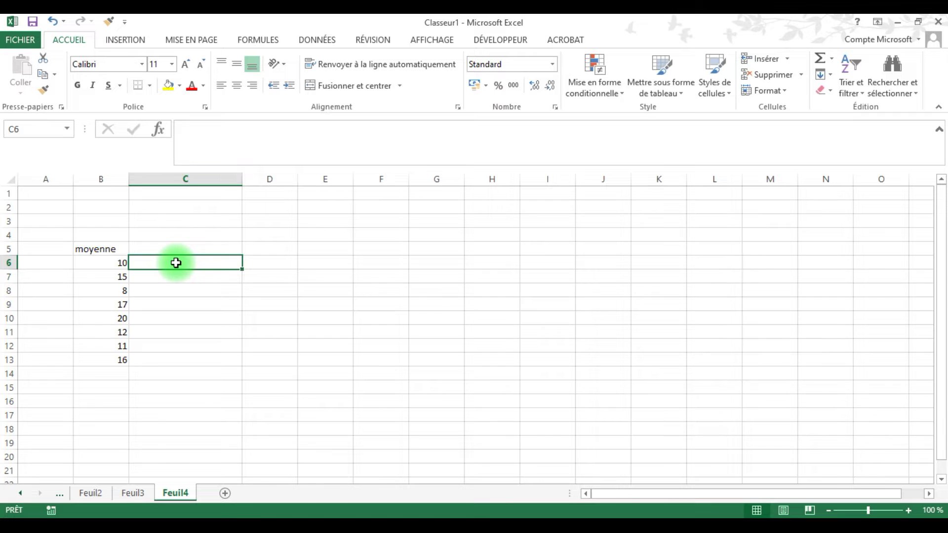
# - Start an SI formula in C6 that tests B6=20 and returns "Honorable" when true
pyautogui.write('=')
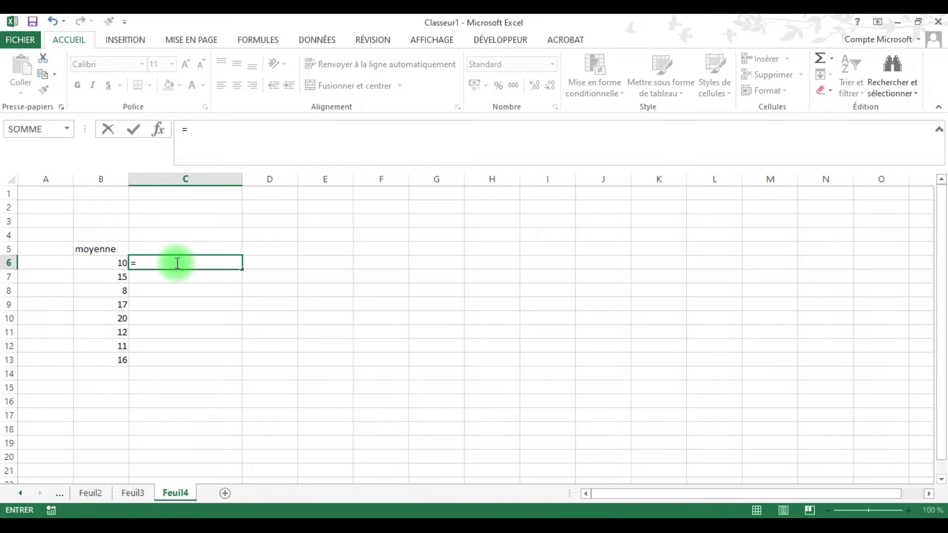
pyautogui.write('s')
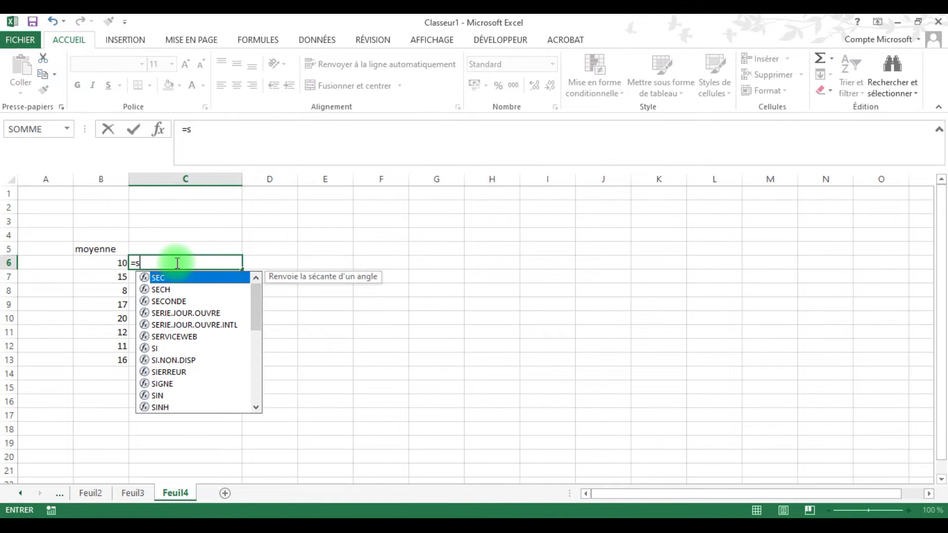
pyautogui.write('i')
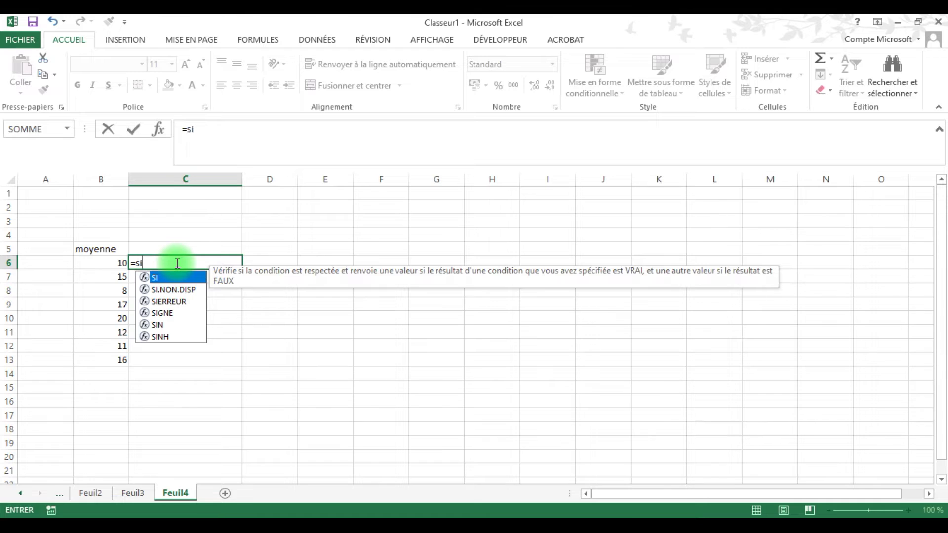
pyautogui.write('(')
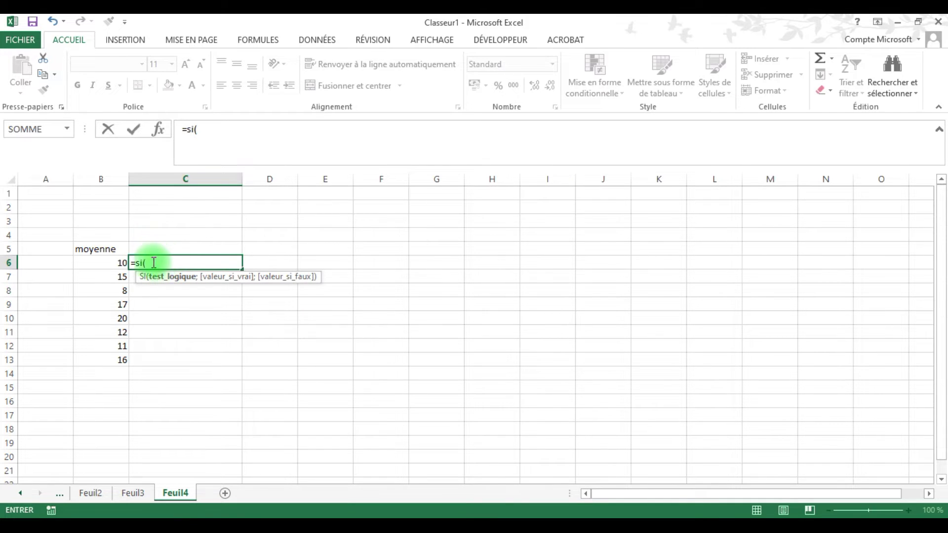
pyautogui.click(111, 261)
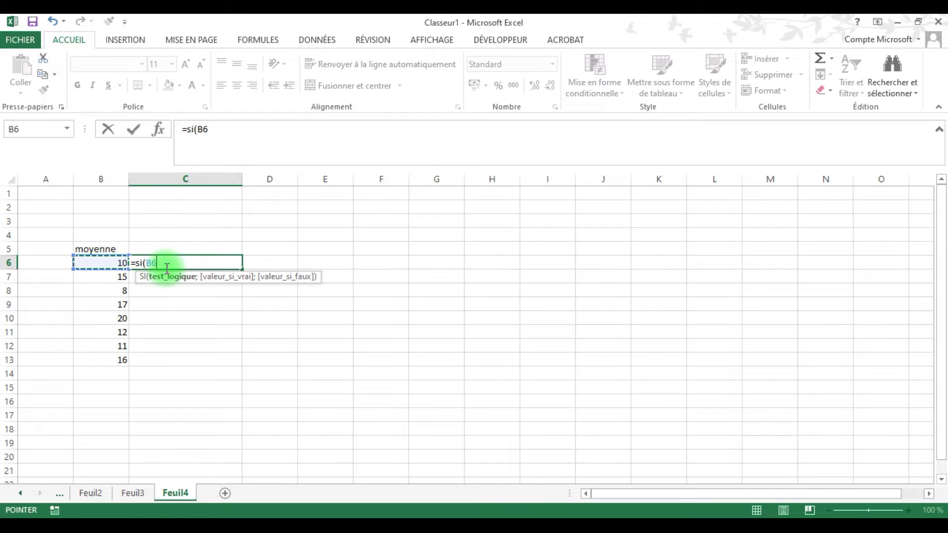
pyautogui.write('=20;"Honorable"')
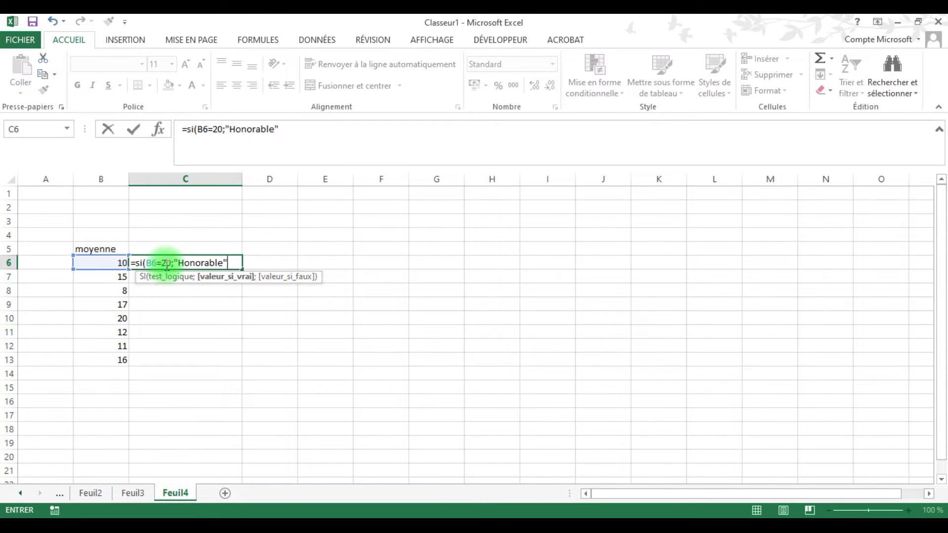
# - Change the logical test in the C6 formula to B6>=10
pyautogui.click(166, 264)
pyautogui.press('BackSpace')
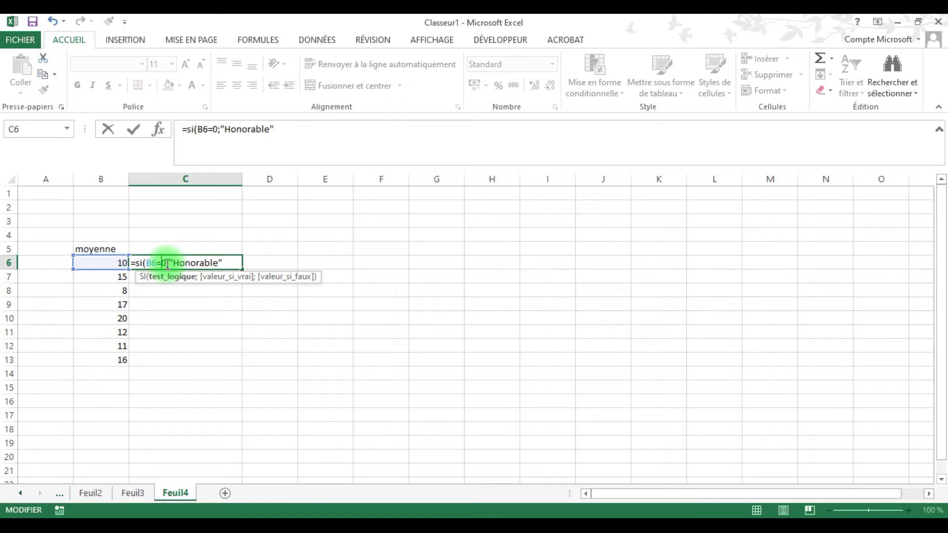
pyautogui.write('1')
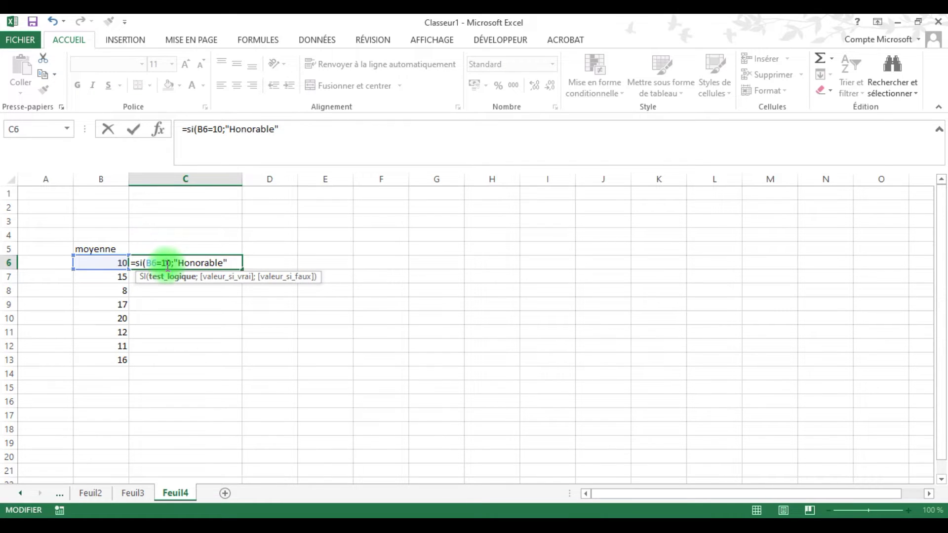
pyautogui.click(318, 440)
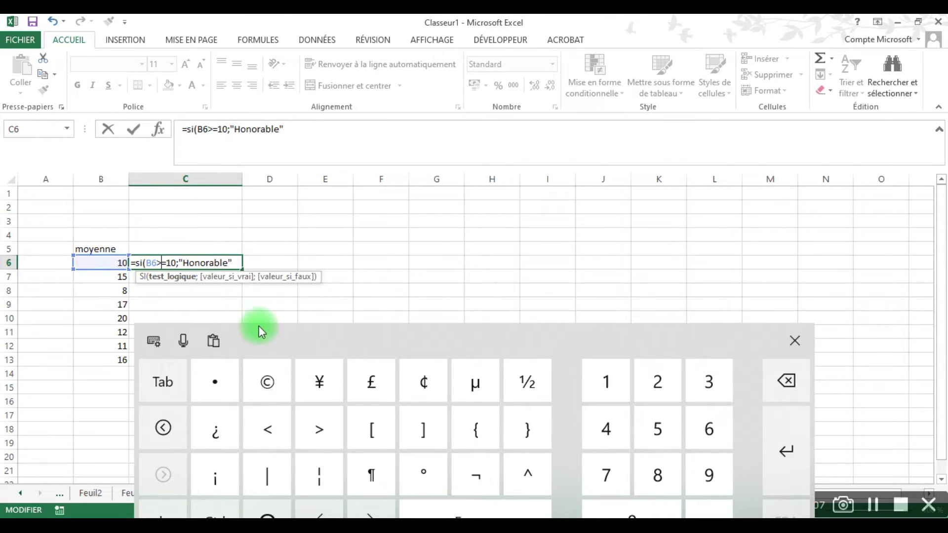
# - Replace the true result in the C6 formula with "bon niveau" and set the test threshold to 12
pyautogui.moveTo(231, 263); pyautogui.dragTo(185, 263)
pyautogui.write('bon ')
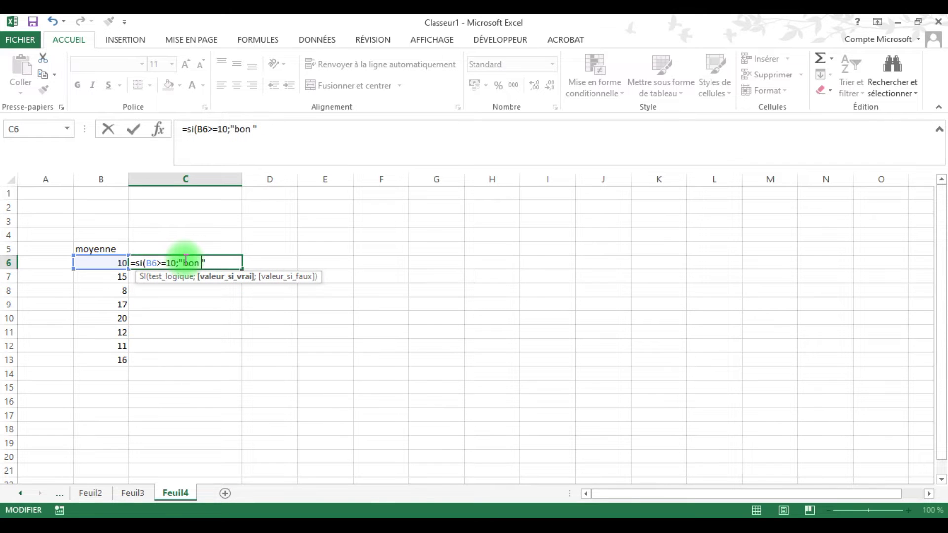
pyautogui.write('niveau')
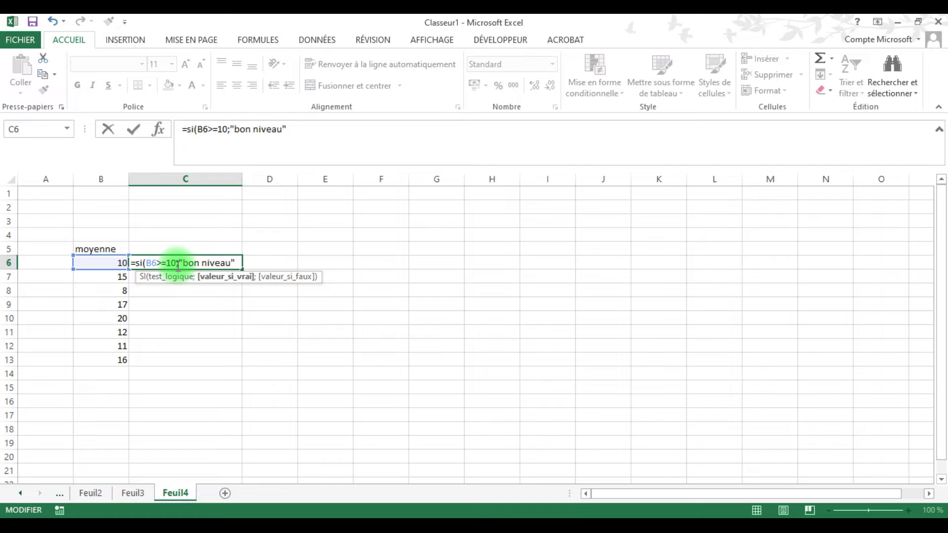
pyautogui.click(177, 264)
pyautogui.press('BackSpace')
pyautogui.write('2')
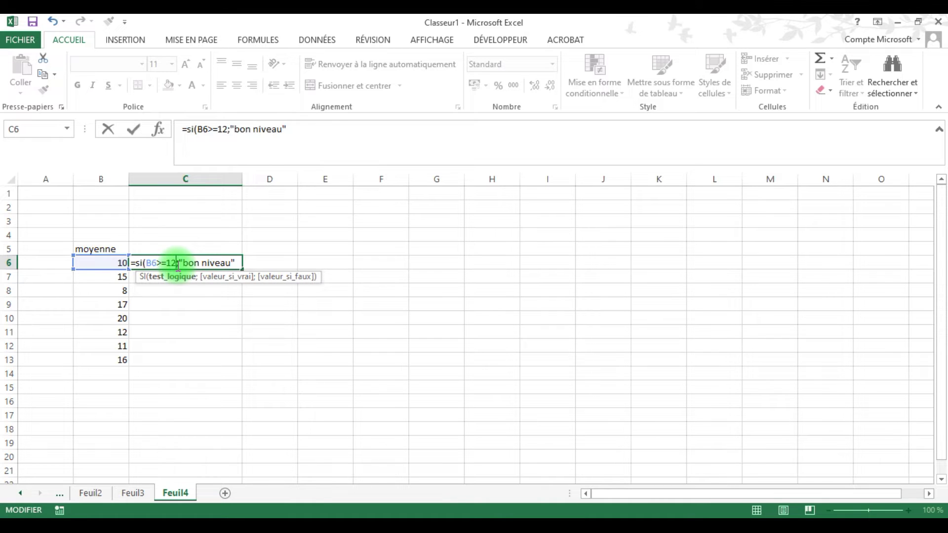
# - Add "Insuffisant" as the false result and complete the formula =SI(B6>=12;"bon niveau";"Insuffisant") in C6
pyautogui.click(236, 265)
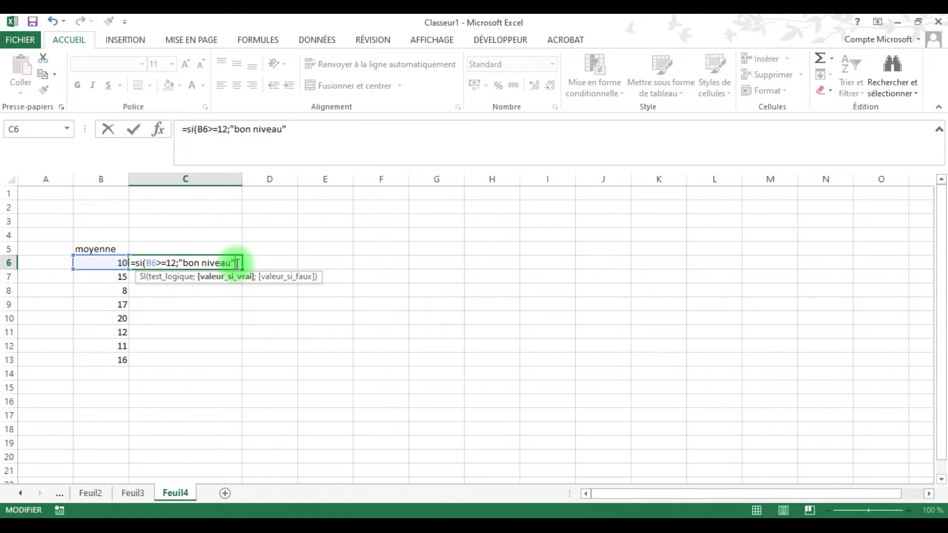
pyautogui.write(';')
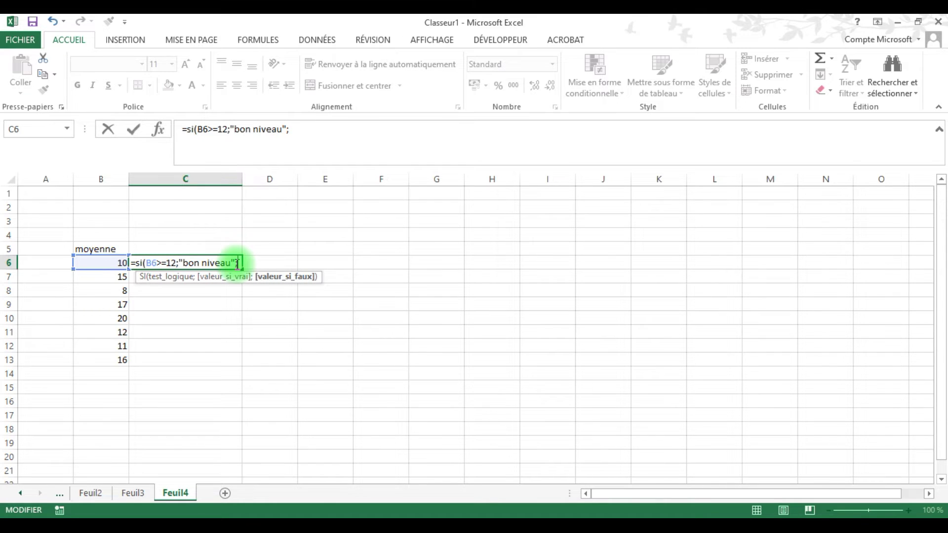
pyautogui.write('Insuffisa')
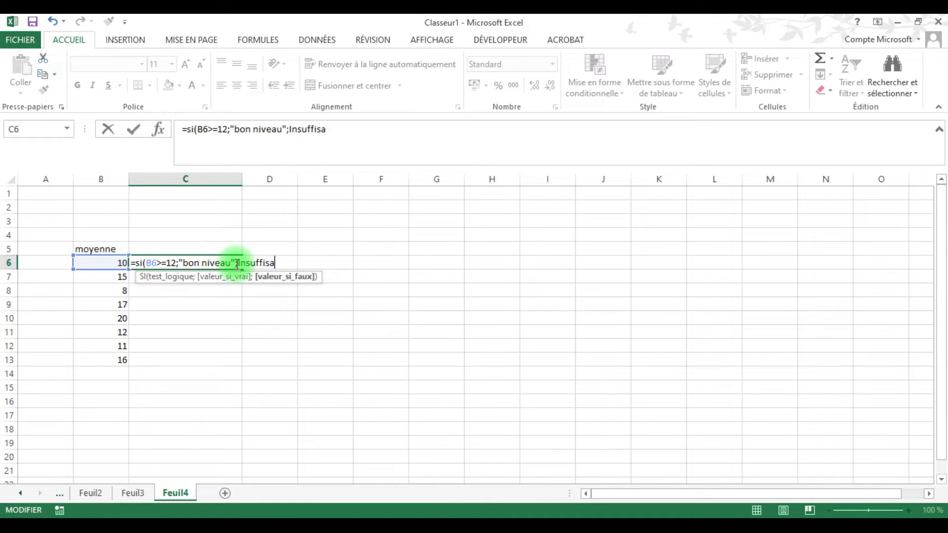
pyautogui.write('nt"')
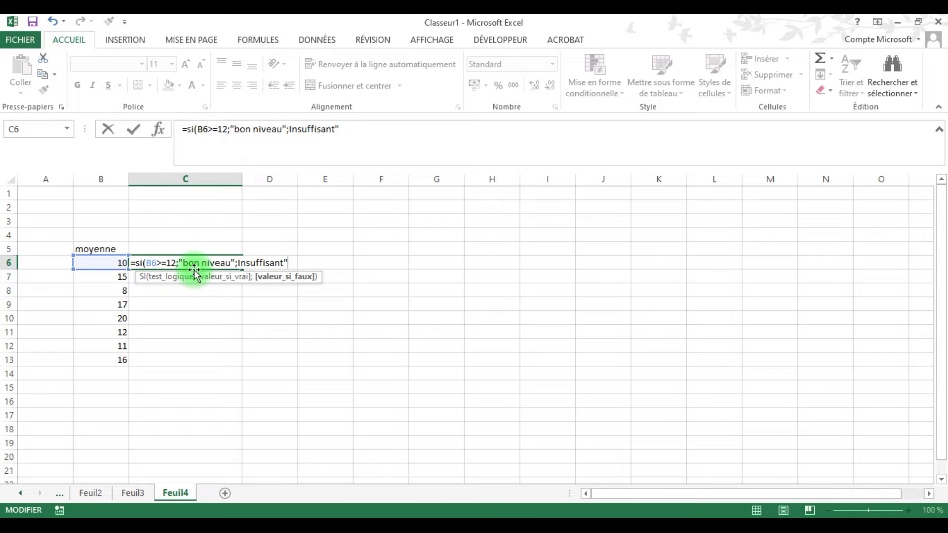
pyautogui.click(238, 264)
pyautogui.write('"')
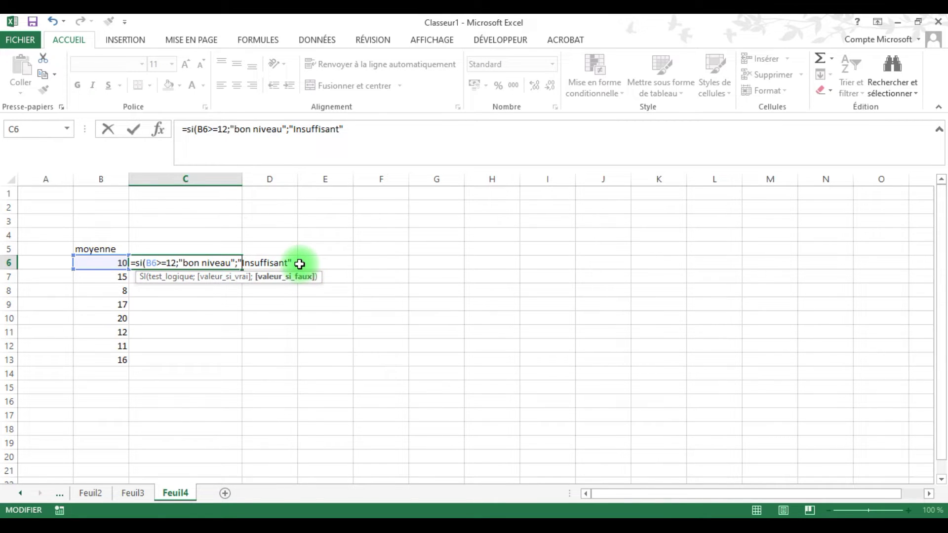
pyautogui.click(302, 262)
pyautogui.click(175, 264)
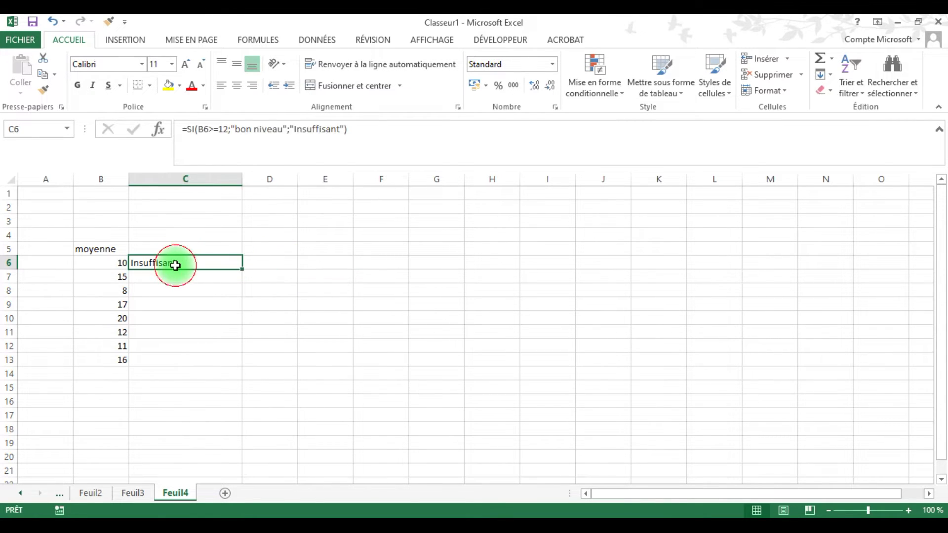
# - Reopen the SI formula in C6, remove its closing parenthesis, re-enter it and validate the formula
pyautogui.doubleClick(220, 263)
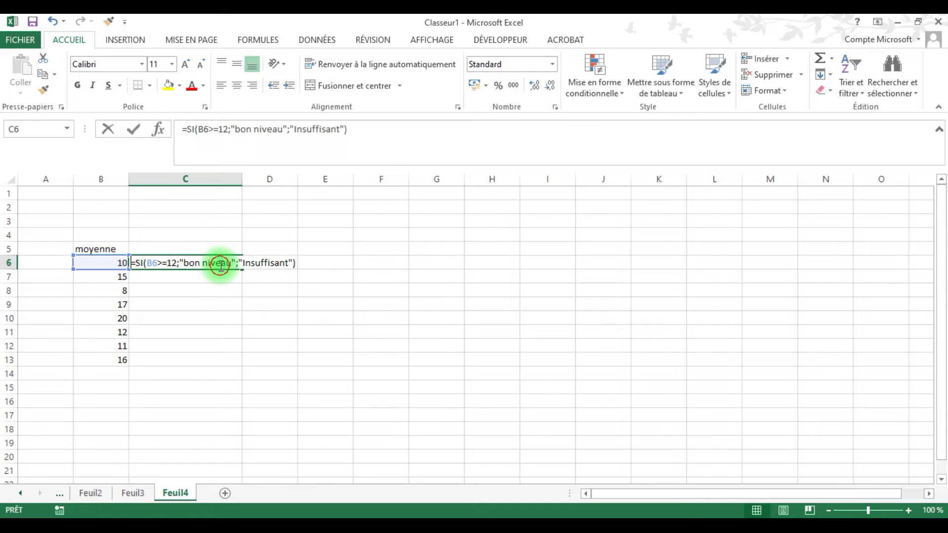
pyautogui.click(297, 263)
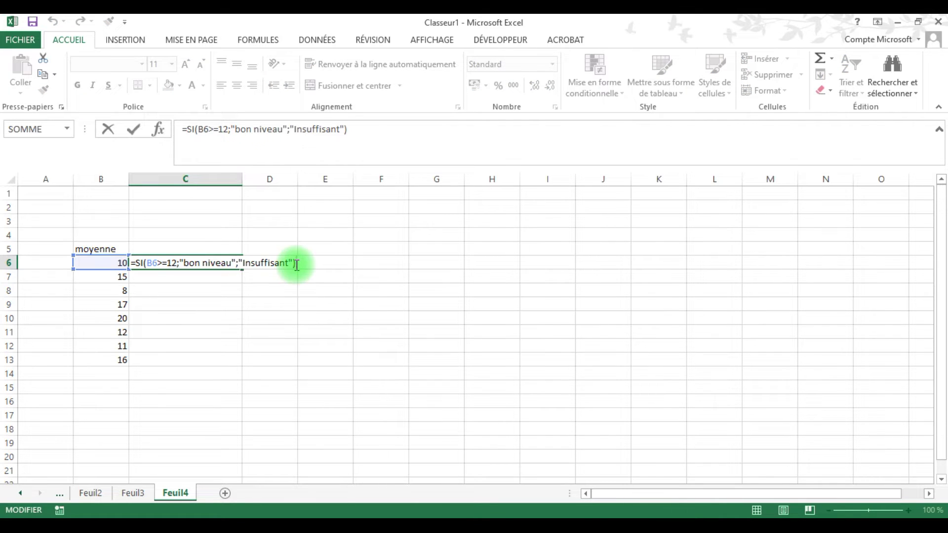
pyautogui.press('BackSpace')
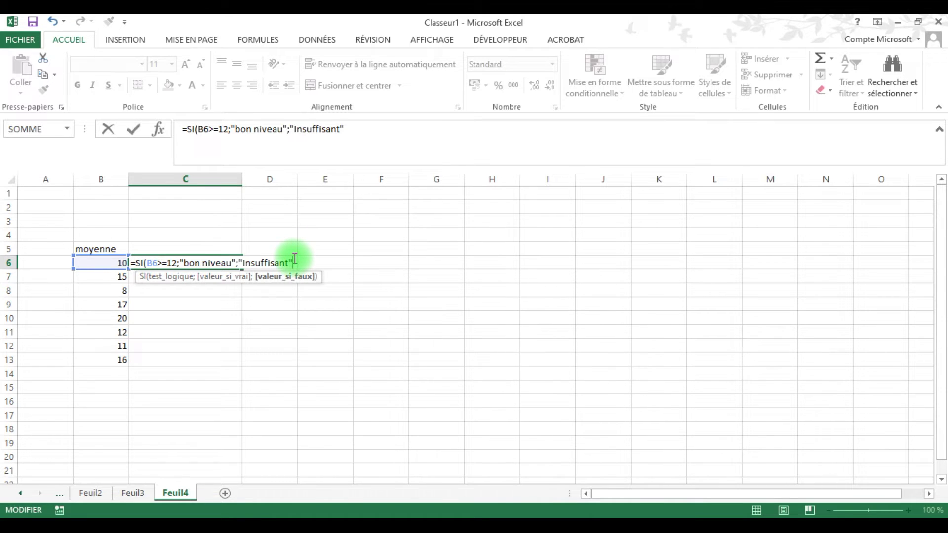
pyautogui.write(')')
pyautogui.press('Return')
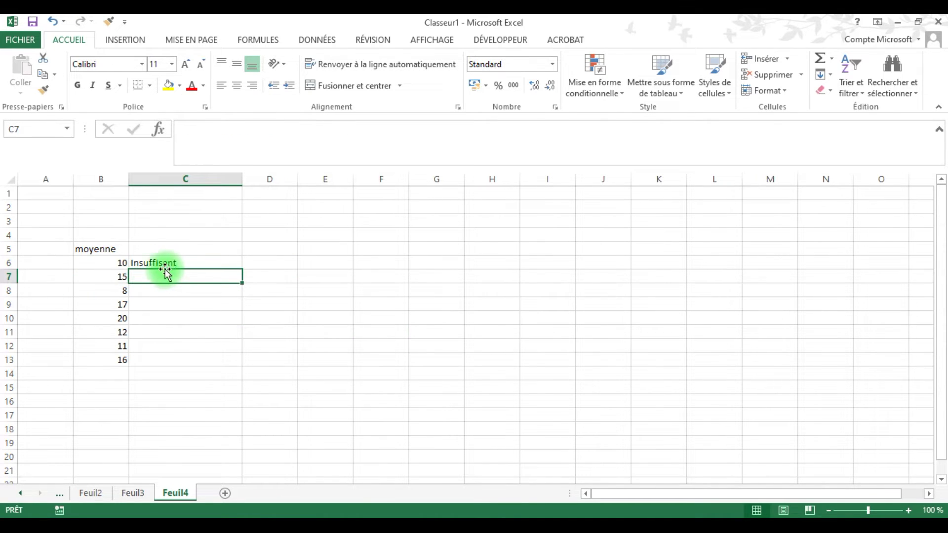
# - Copy the SI formula from C6 down through C13
pyautogui.click(212, 263)
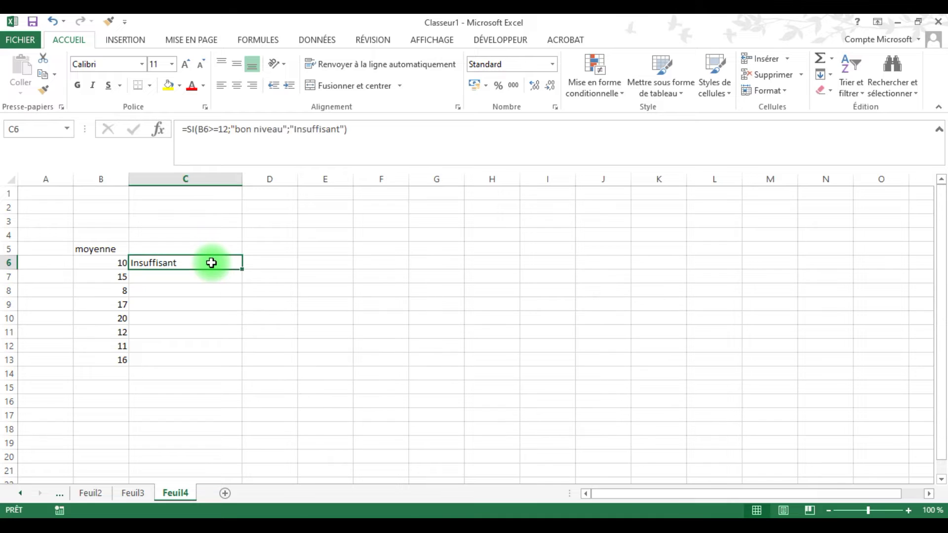
pyautogui.moveTo(241, 270); pyautogui.dragTo(229, 361)
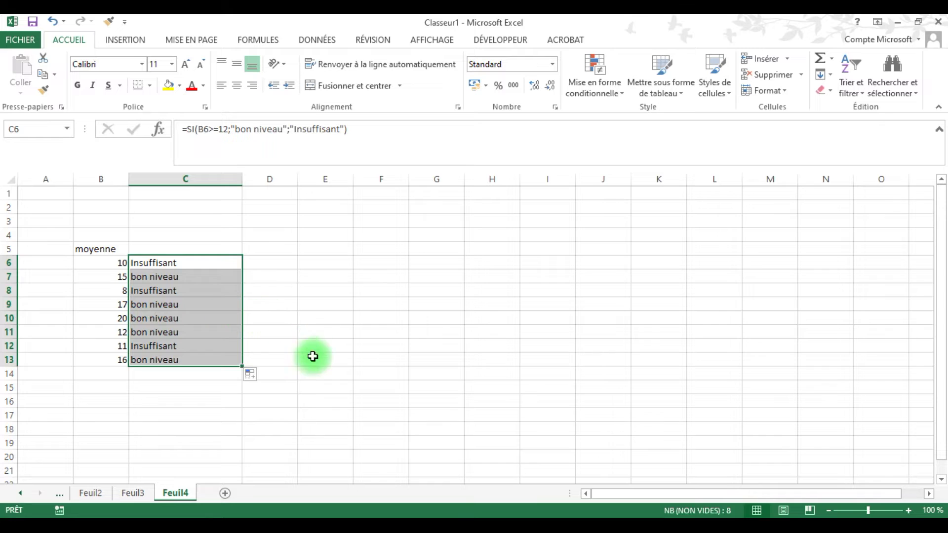
pyautogui.click(365, 336)
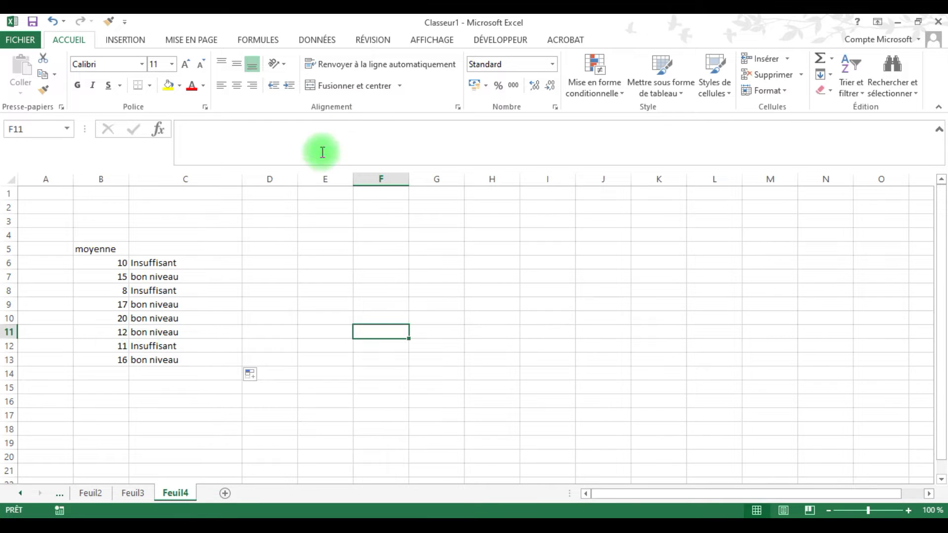
# - Widen column D and start an SI formula in D6 with the test B6=20
pyautogui.moveTo(298, 178); pyautogui.dragTo(383, 178)
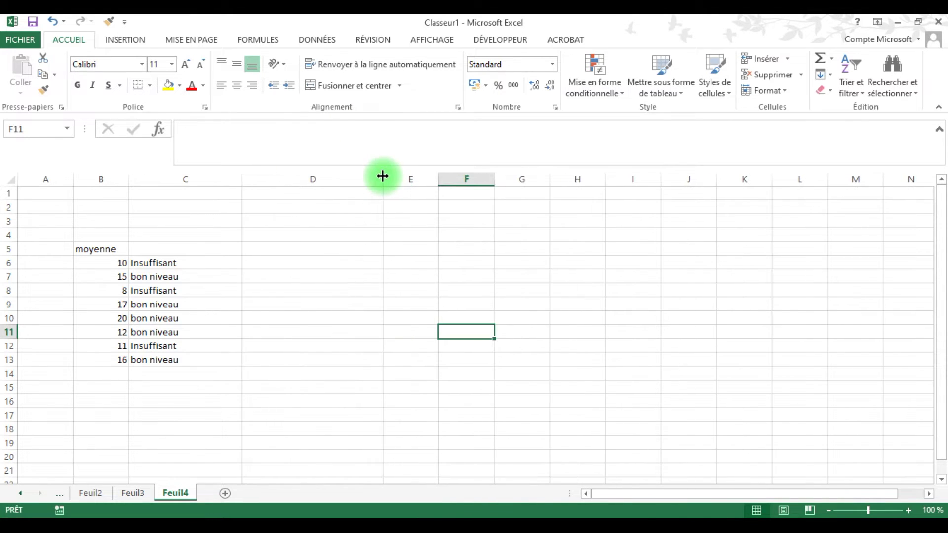
pyautogui.click(269, 261)
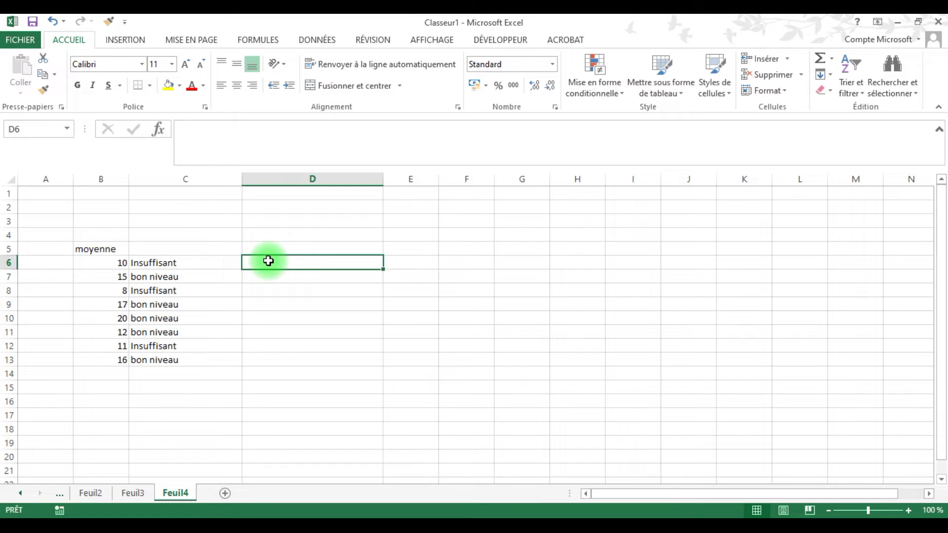
pyautogui.write('=si')
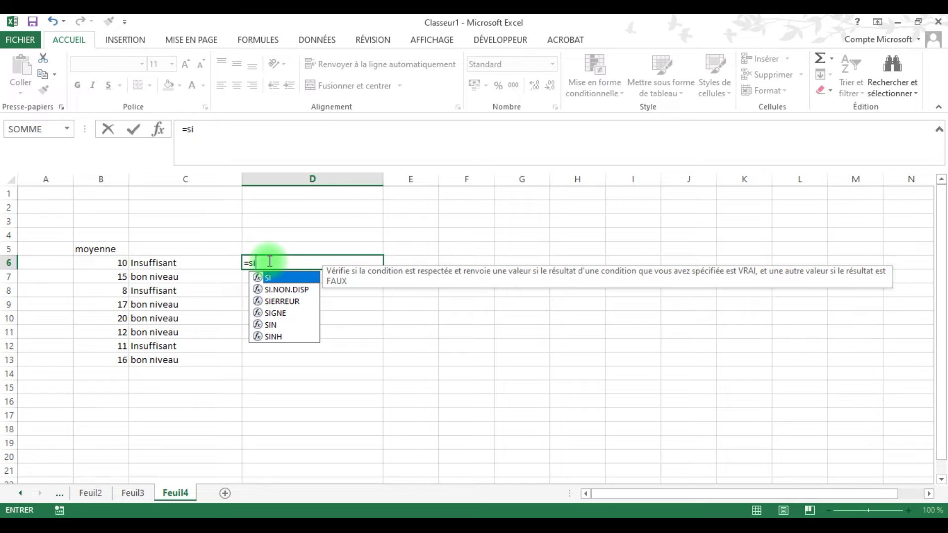
pyautogui.write('(')
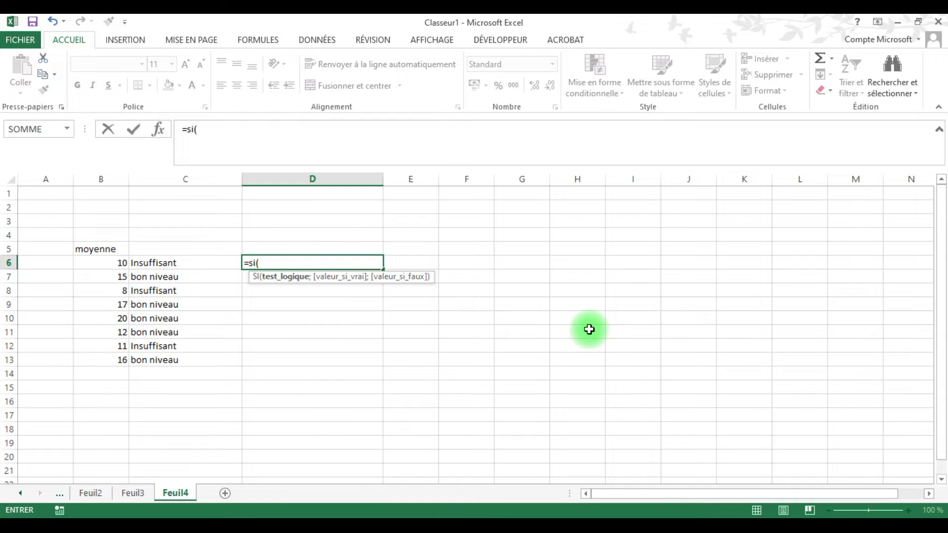
pyautogui.click(875, 514)
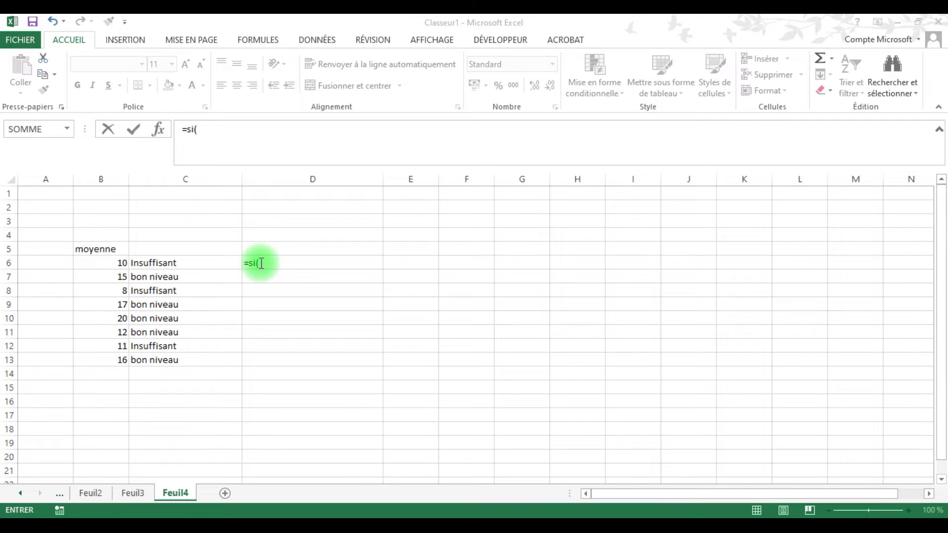
pyautogui.click(261, 263)
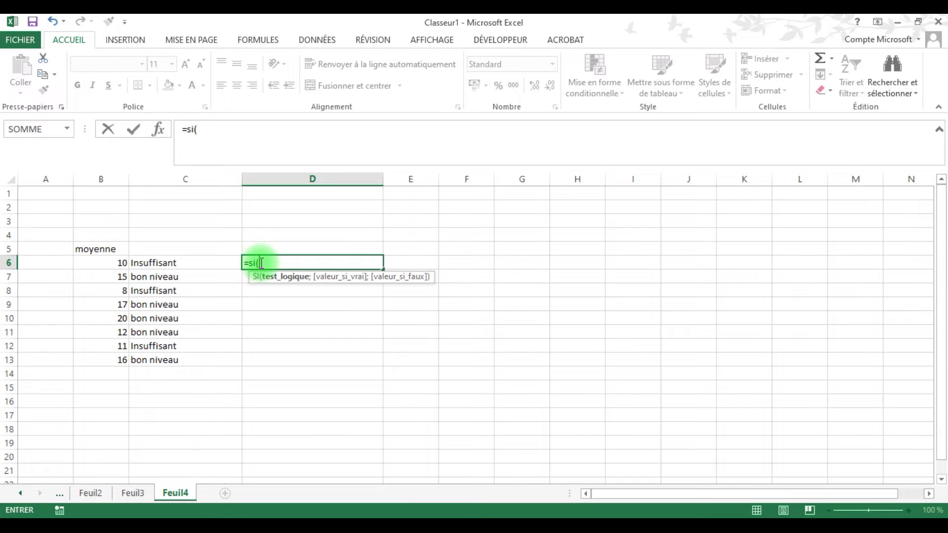
pyautogui.click(119, 264)
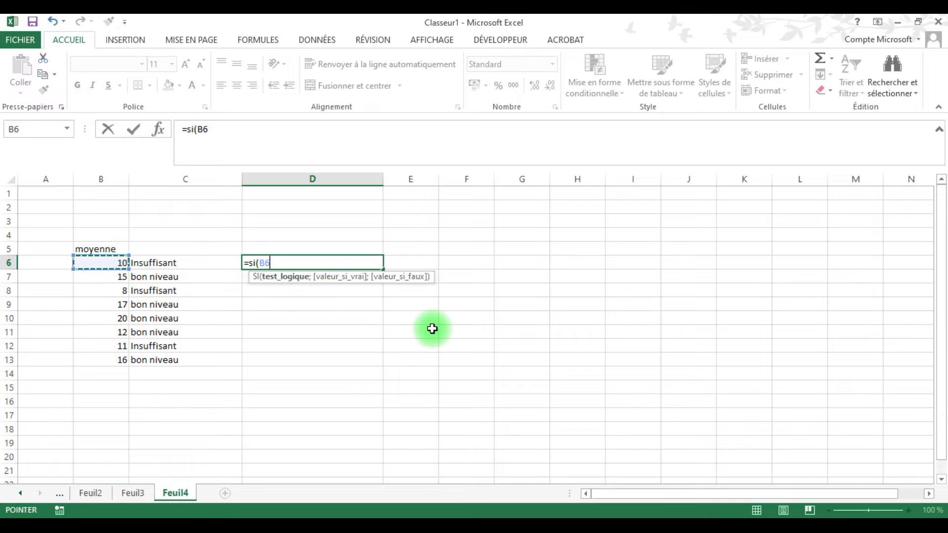
pyautogui.write('=20;')
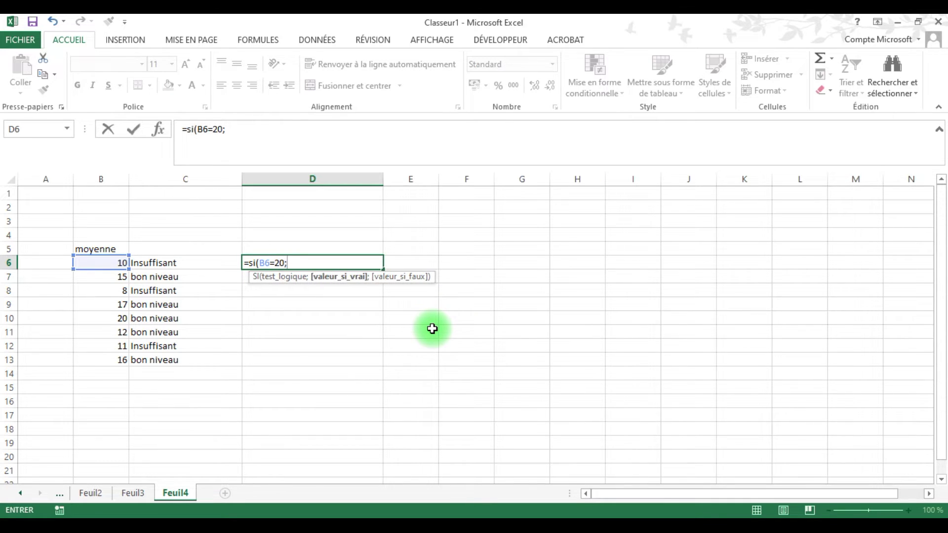
# - Add "Honorable" as the true result of the first SI test in D6
pyautogui.write('"')
pyautogui.press('BackSpace')
pyautogui.write('"Hoi')
pyautogui.press('BackSpace')
pyautogui.write('norable";')
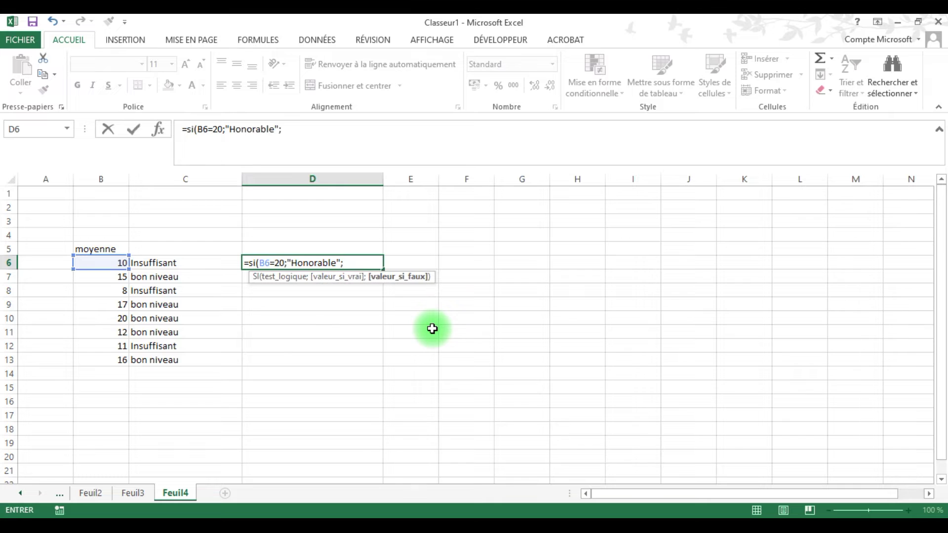
# - Nest a second SI function as the false result in D6, referencing B6 followed by greater-than signs
pyautogui.write('si')
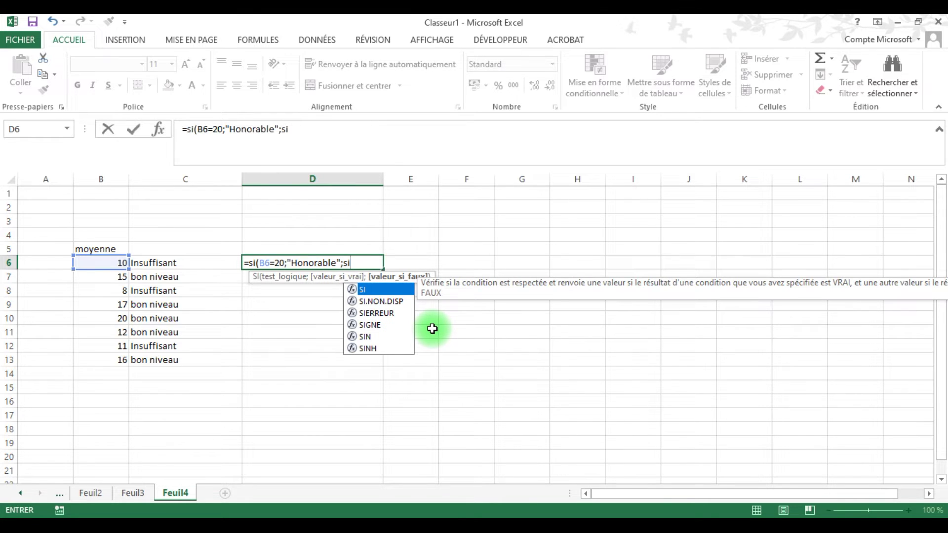
pyautogui.write('(')
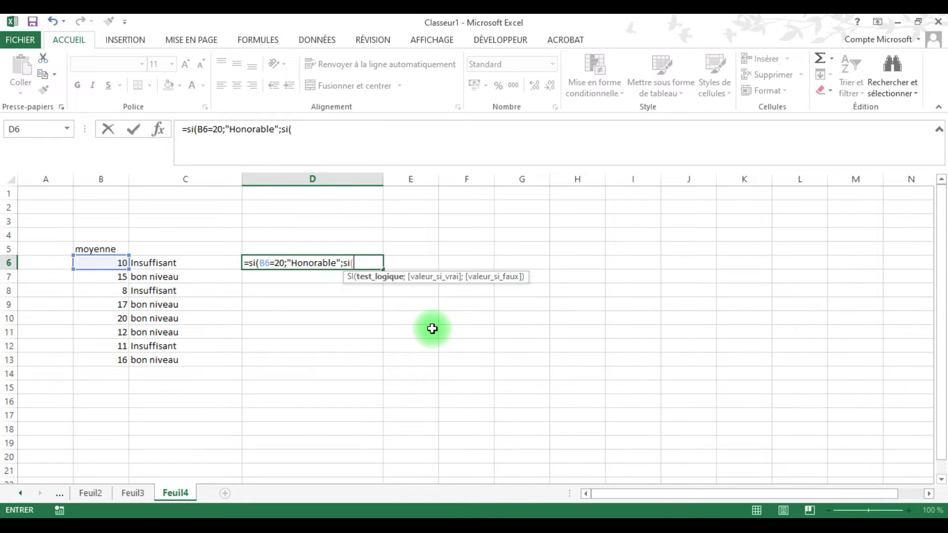
pyautogui.click(111, 262)
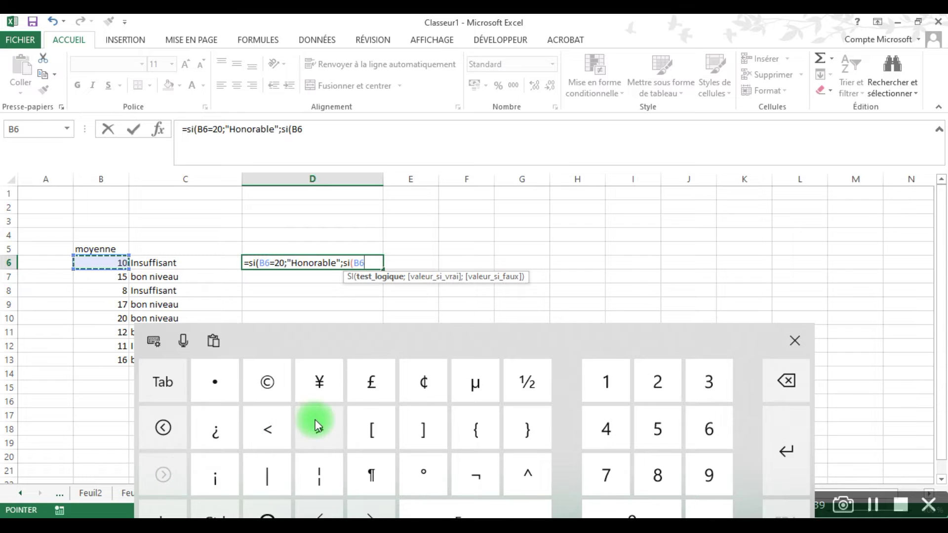
pyautogui.click(316, 425)
pyautogui.click(316, 424)
pyautogui.click(316, 425)
pyautogui.click(316, 425)
pyautogui.click(394, 303)
pyautogui.press('BackSpace')
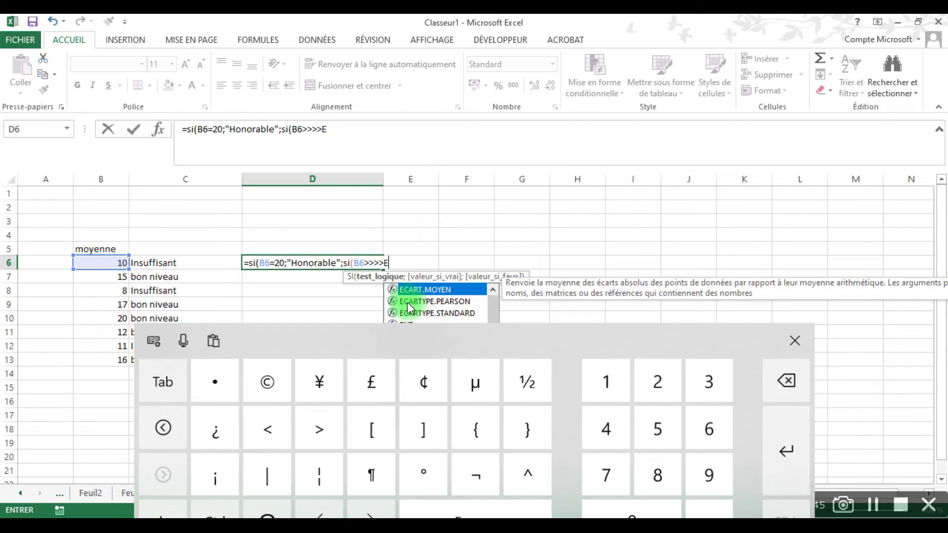
pyautogui.press('BackSpace')
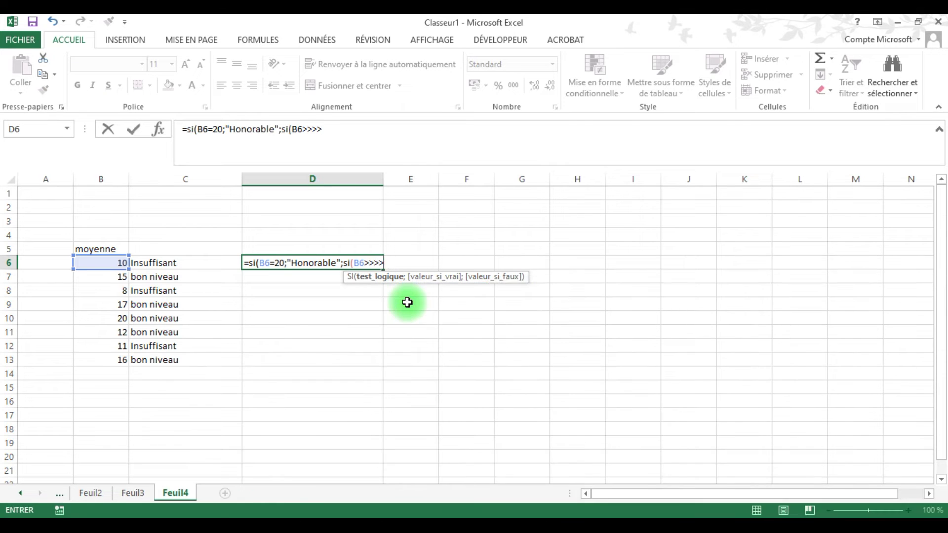
# - Complete the second test as B6>=15 with "Très bien" as its true result, followed by another SI
pyautogui.click(370, 263)
pyautogui.write('=')
pyautogui.write('15;')
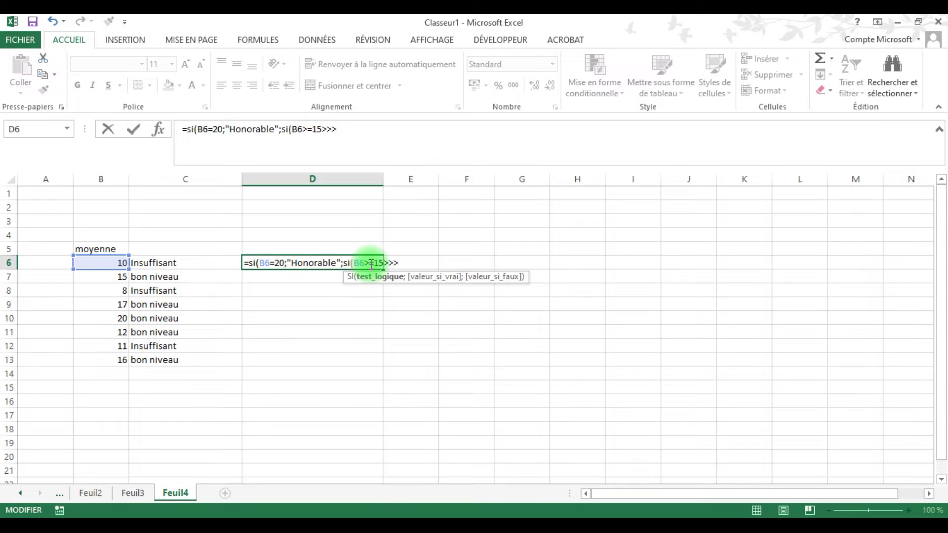
pyautogui.write('"Très ')
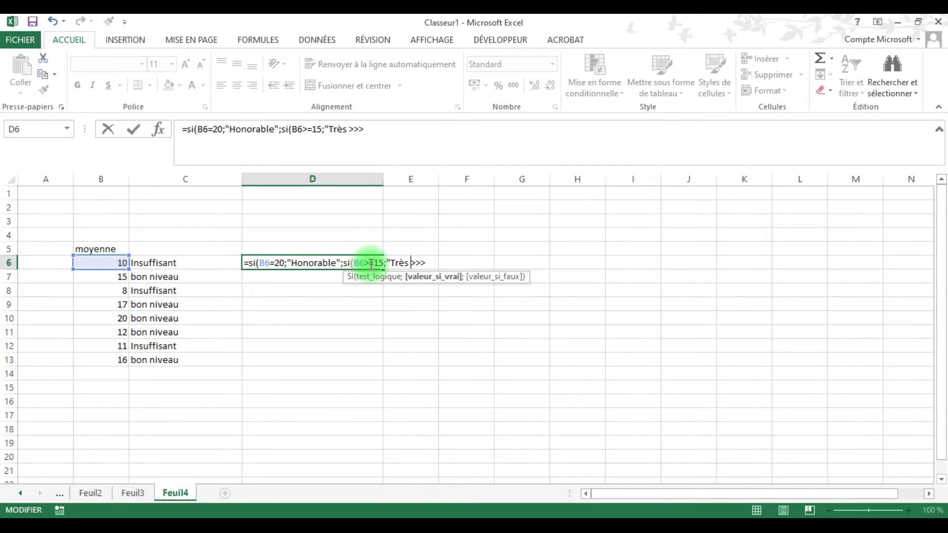
pyautogui.write('bien";si')
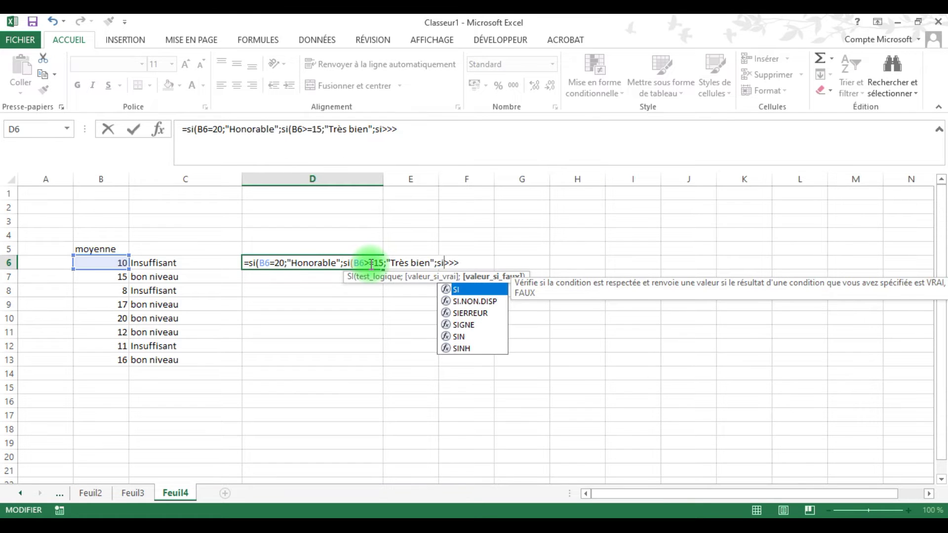
# - Open the third nested SI in the D6 formula and give it the test B6>=12
pyautogui.write("'")
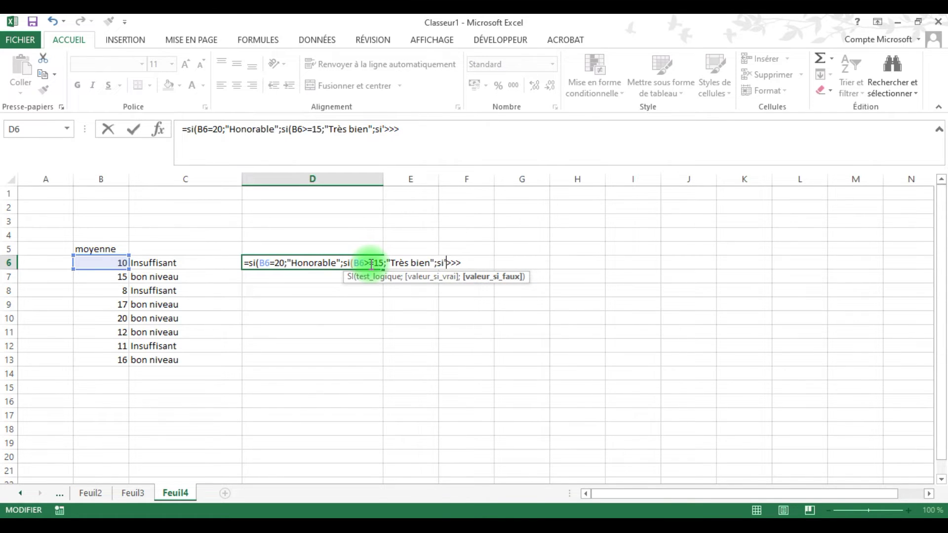
pyautogui.press('BackSpace')
pyautogui.write('(')
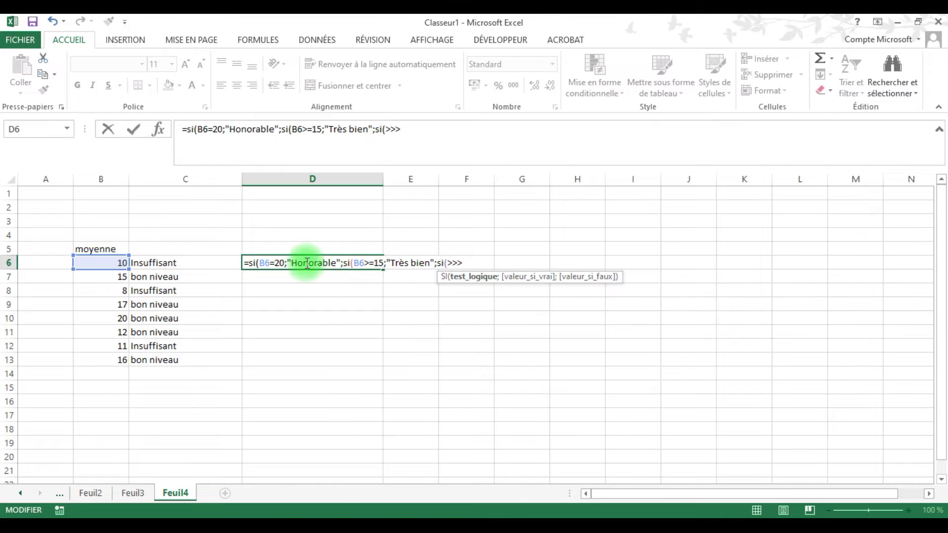
pyautogui.click(105, 261)
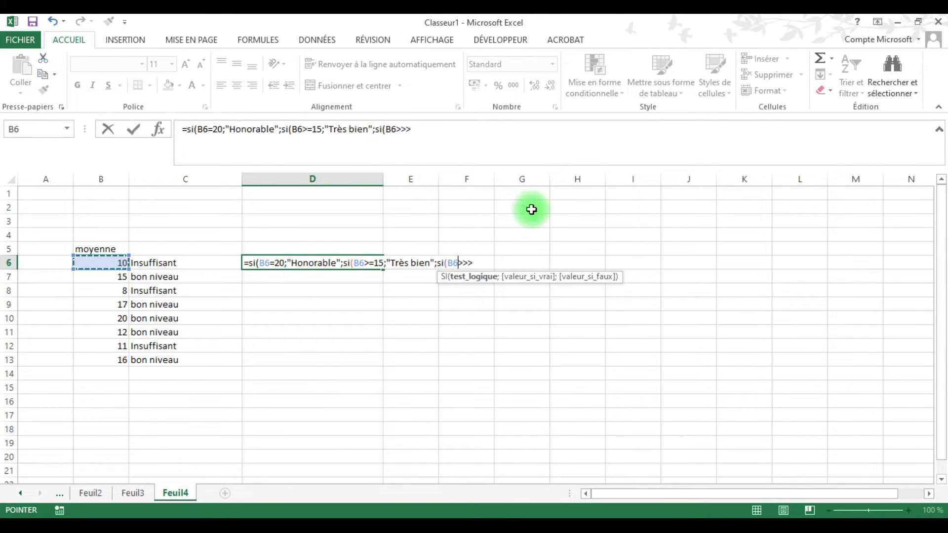
pyautogui.press('Right')
pyautogui.press('Left')
pyautogui.click(463, 262)
pyautogui.write('=12')
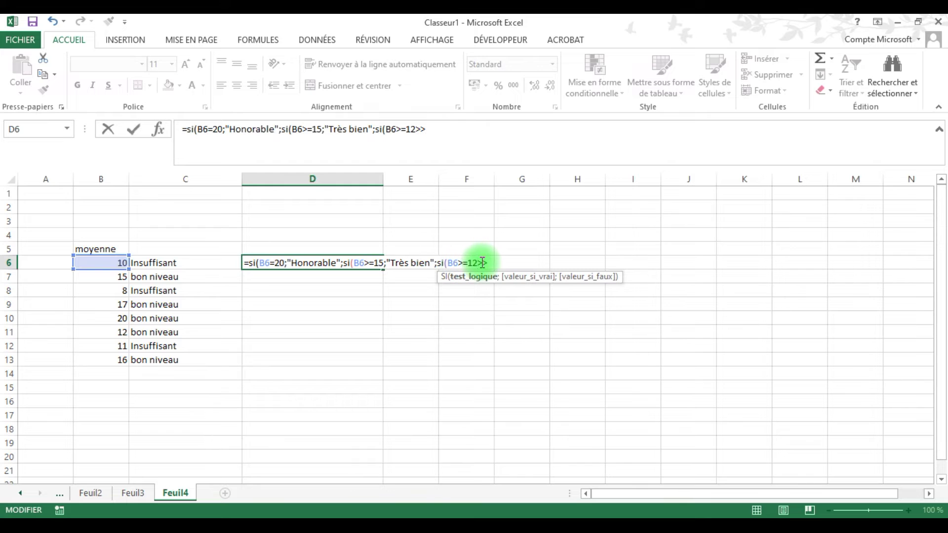
# - Add "Bien" as the third true result and nest a fourth SI testing B6>=10
pyautogui.write(';')
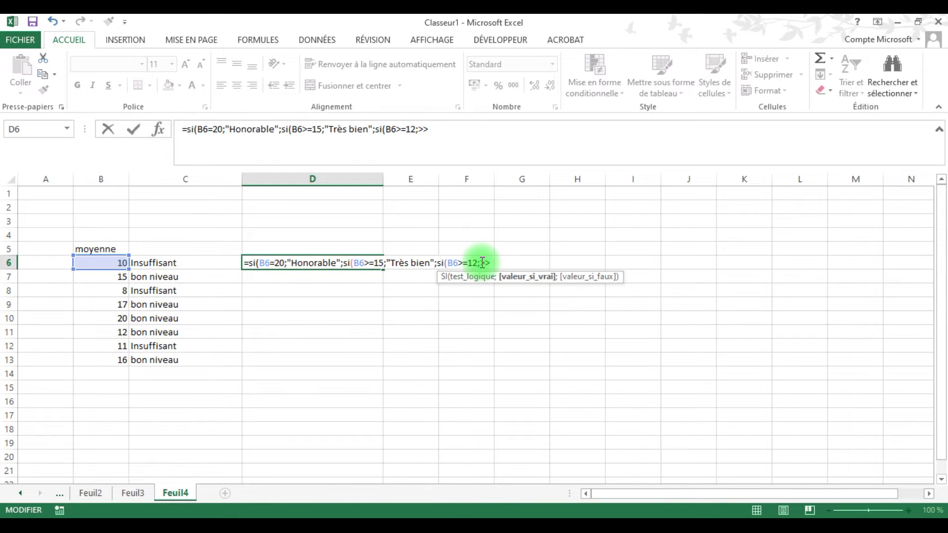
pyautogui.write('"Bien";si(')
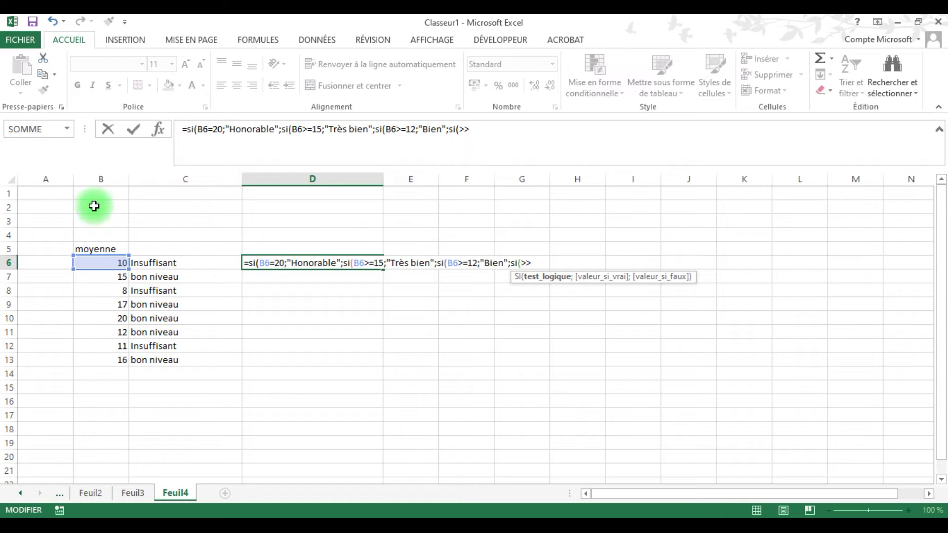
pyautogui.click(98, 260)
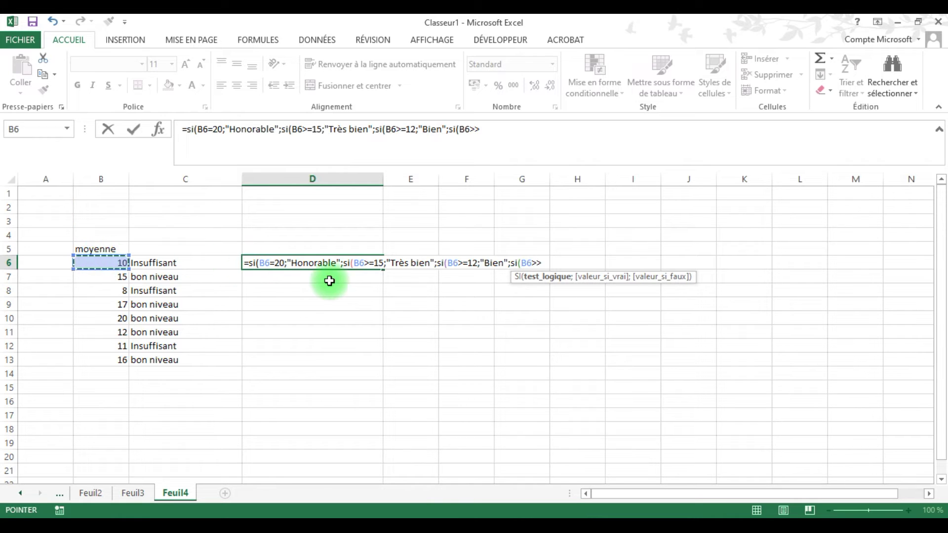
pyautogui.press('Right')
pyautogui.press('Left')
pyautogui.click(537, 263)
pyautogui.write('=')
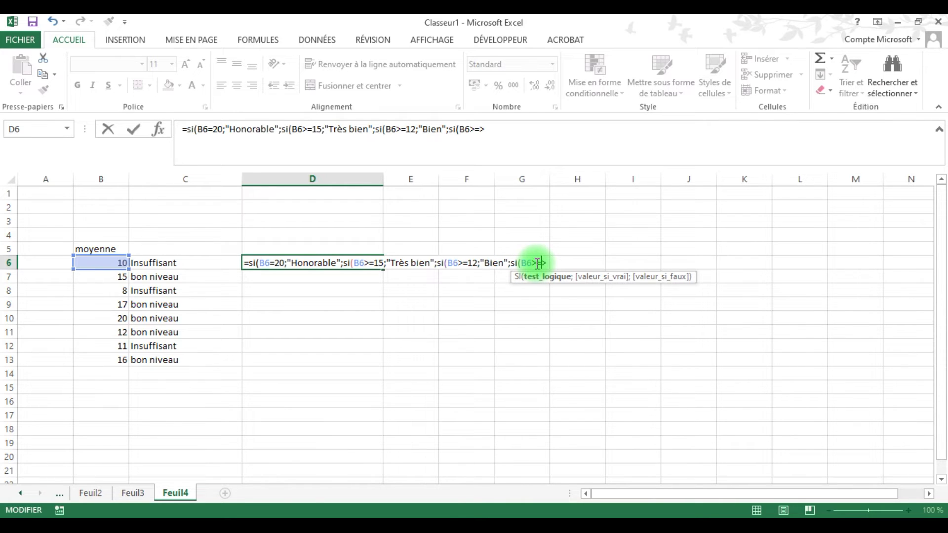
pyautogui.write('10,')
pyautogui.press('BackSpace')
# - Add "Passable" as the true result of the B6>=10 test
pyautogui.write(';P')
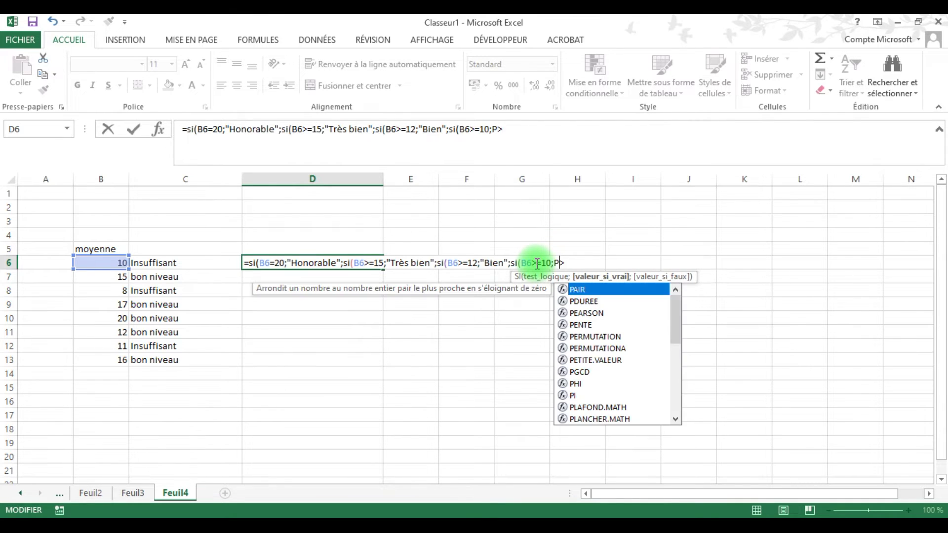
pyautogui.press('BackSpace')
pyautogui.write('"P')
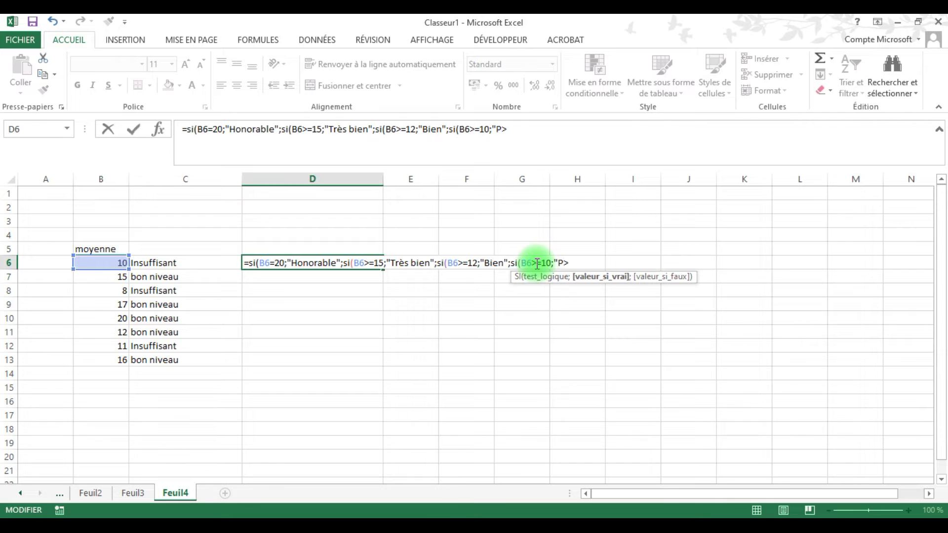
pyautogui.press('BackSpace')
pyautogui.write('P')
pyautogui.press('BackSpace')
pyautogui.write('p')
pyautogui.press('BackSpace')
pyautogui.write('Passable";')
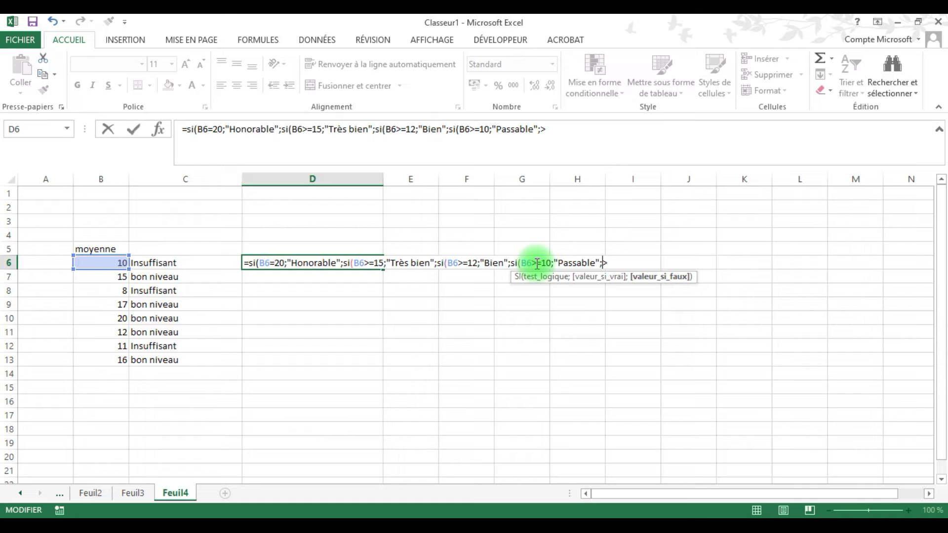
# - Add "Insuffisant" as the final false result of the nested SI formula in D6
pyautogui.write('"')
pyautogui.write('Ins')
pyautogui.write('uffisa')
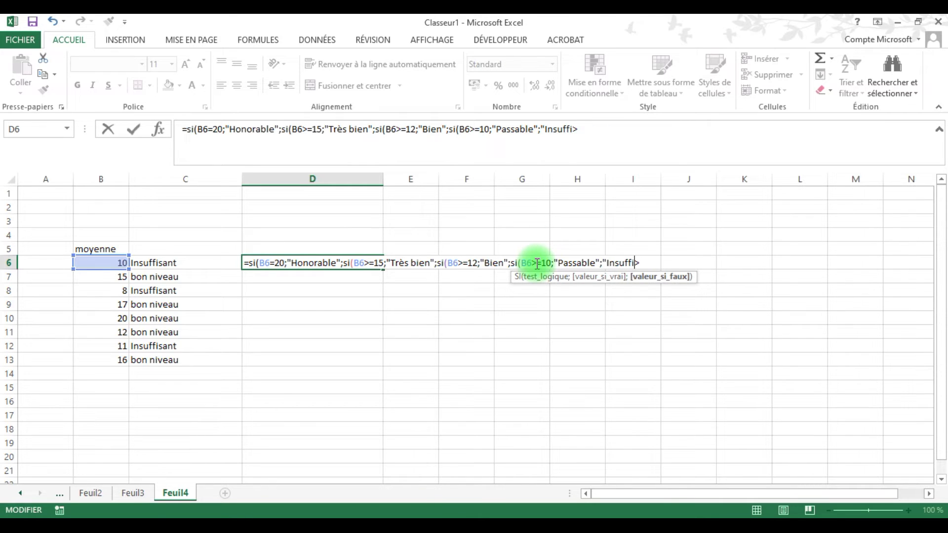
pyautogui.write('nt"')
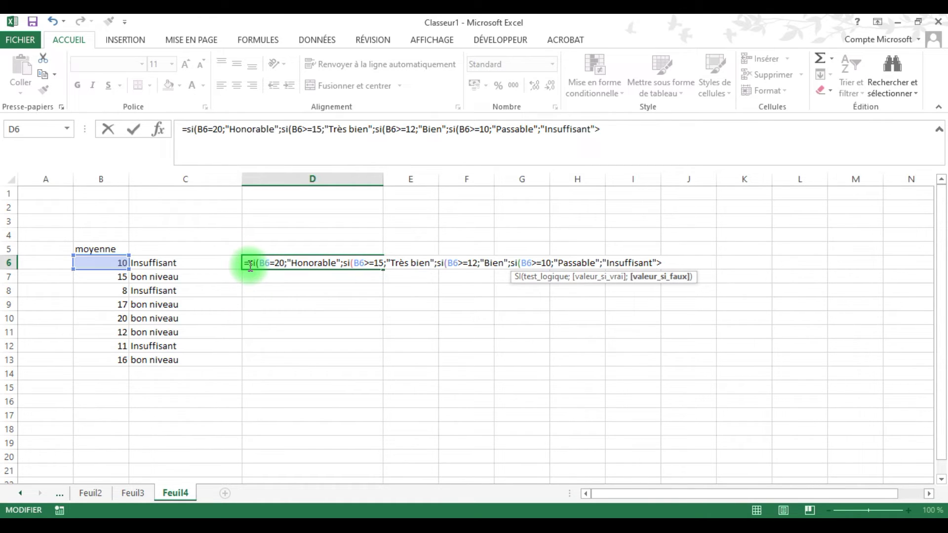
# - Remove the stray > at the end of the D6 formula, close all four nested SI functions with parentheses and validate it
pyautogui.doubleClick(218, 131)
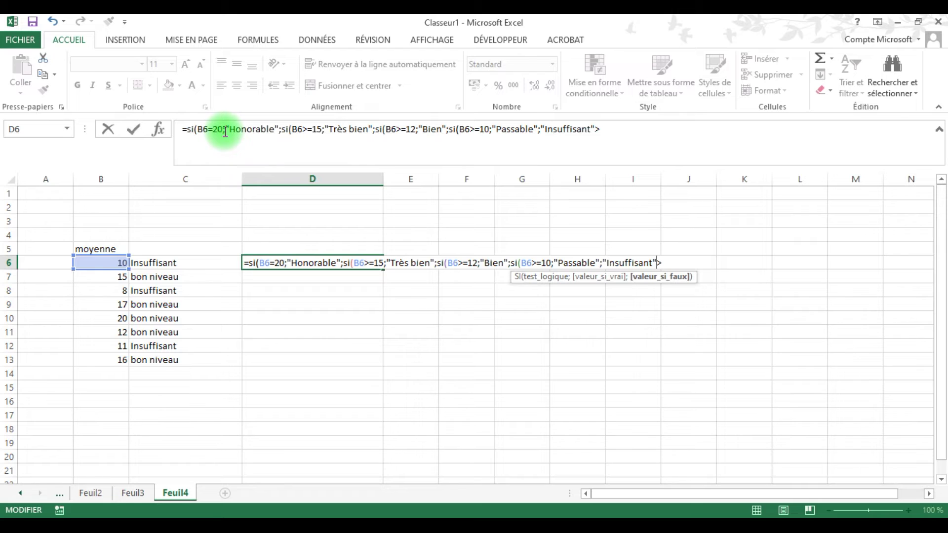
pyautogui.click(289, 132)
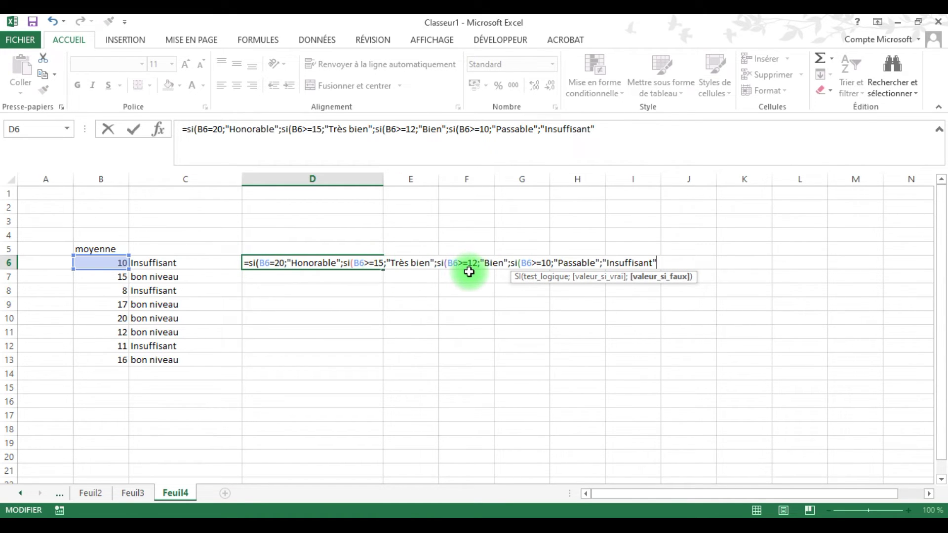
pyautogui.click(387, 263)
pyautogui.press('BackSpace')
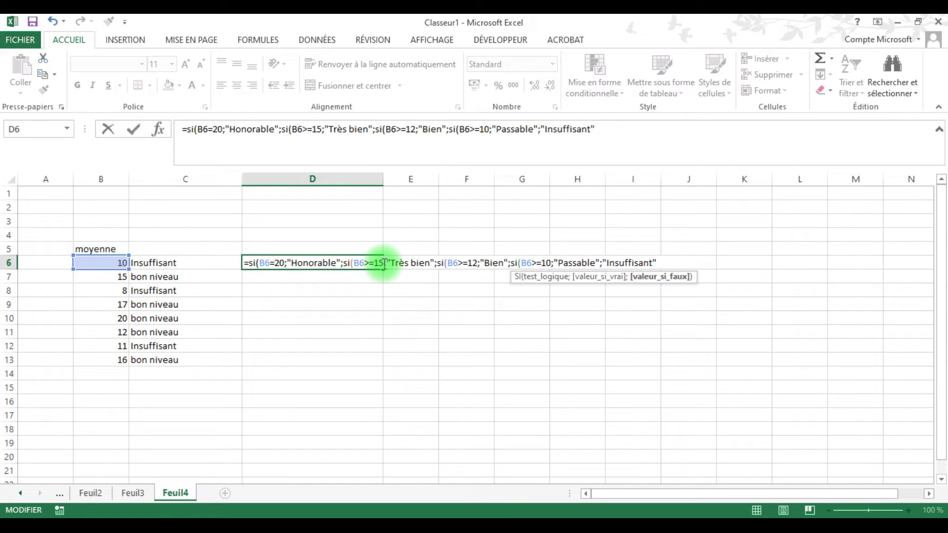
pyautogui.write(';')
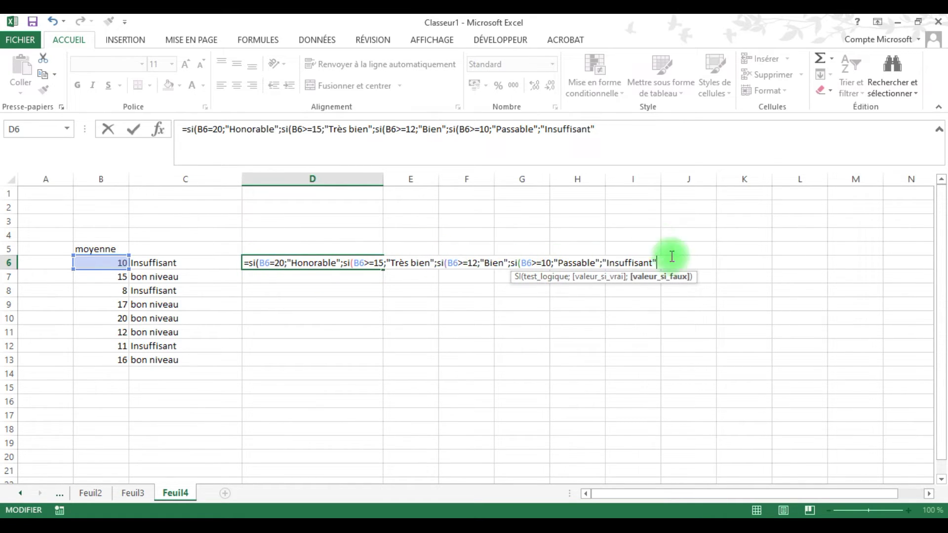
pyautogui.write(')')
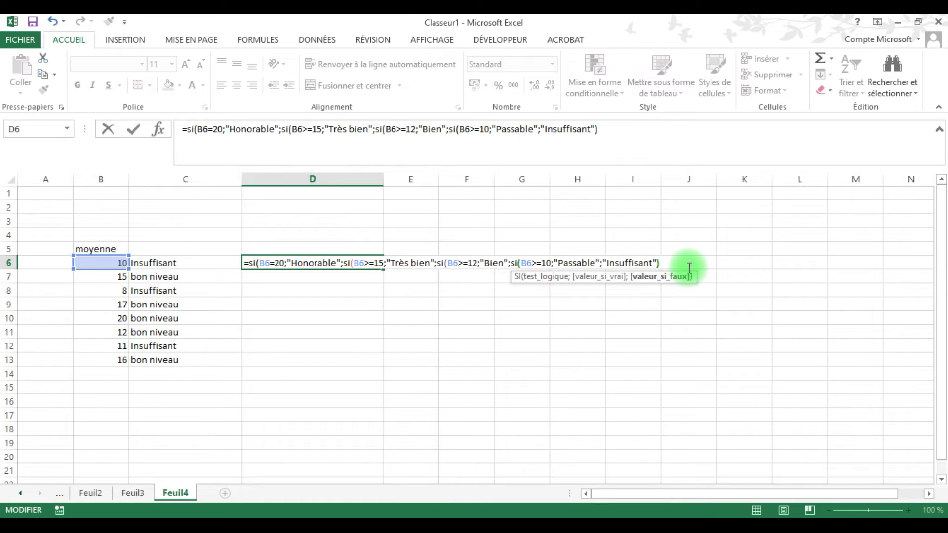
pyautogui.write(')))')
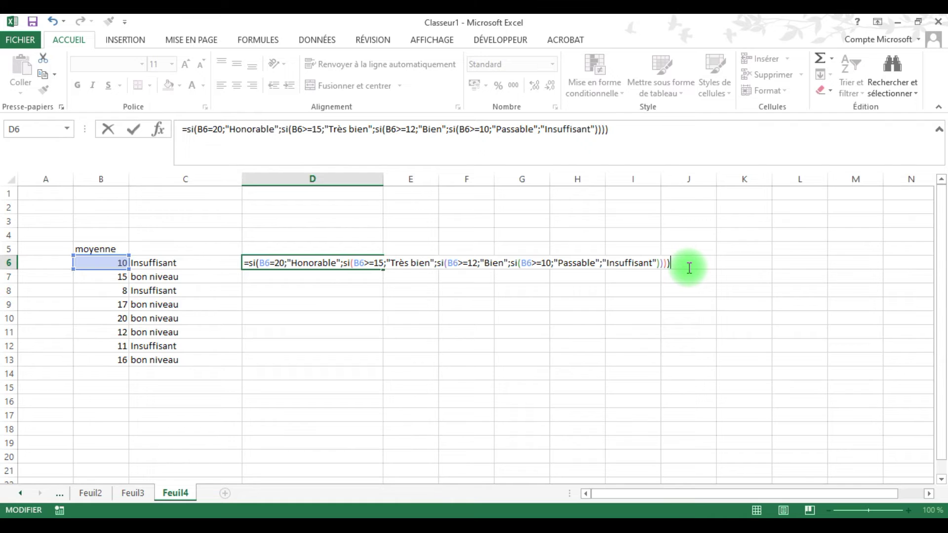
pyautogui.press('Return')
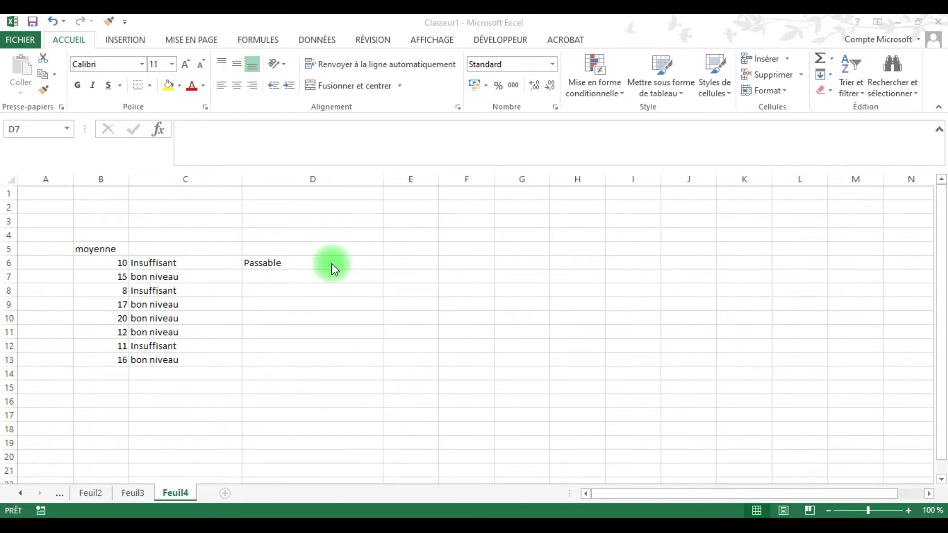
# - Fill the nested SI formula from D6 down to D13
pyautogui.click(331, 263)
pyautogui.click(331, 263)
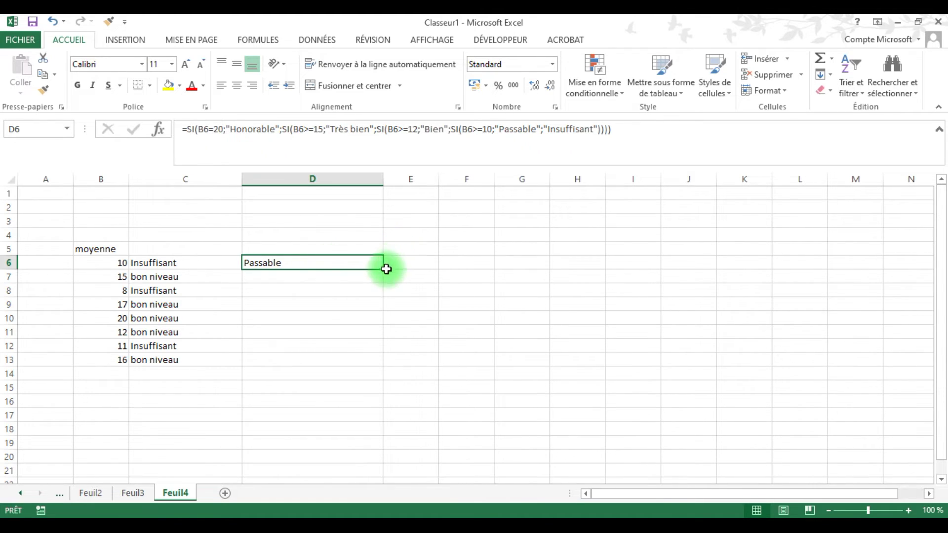
pyautogui.moveTo(383, 269); pyautogui.dragTo(376, 365)
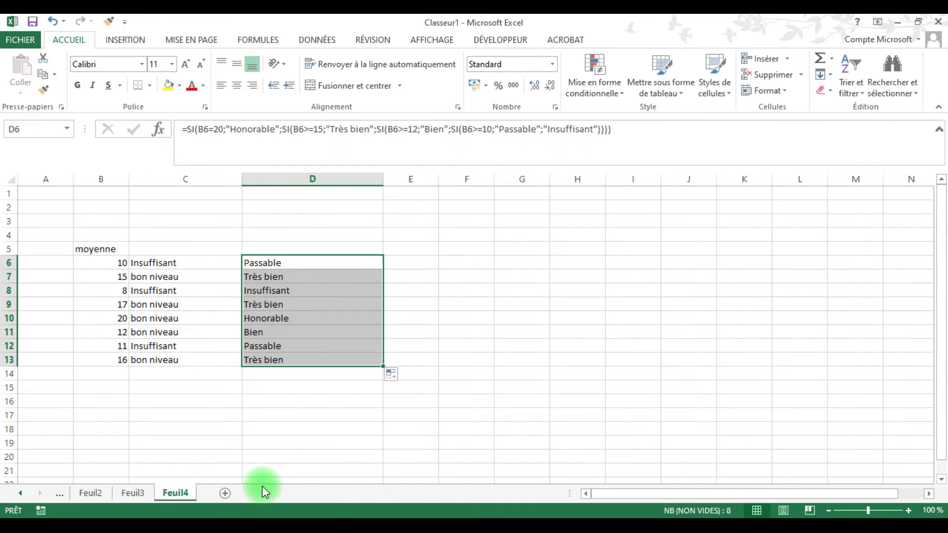
pyautogui.click(552, 442)
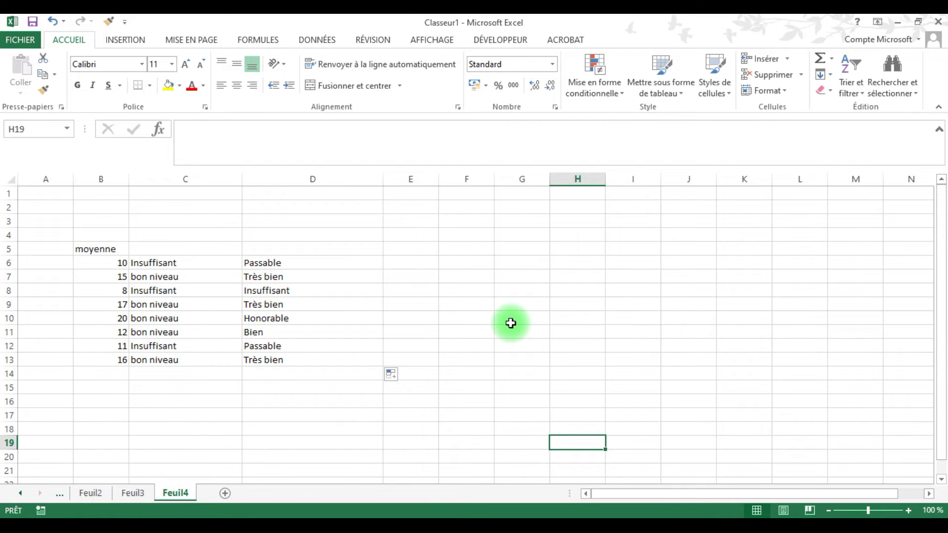
# - Add a new sheet and fill D6:D10 with "je veux", "je veux", "je ne veux pas", "je veux" and "je ne veux pas"
pyautogui.click(224, 494)
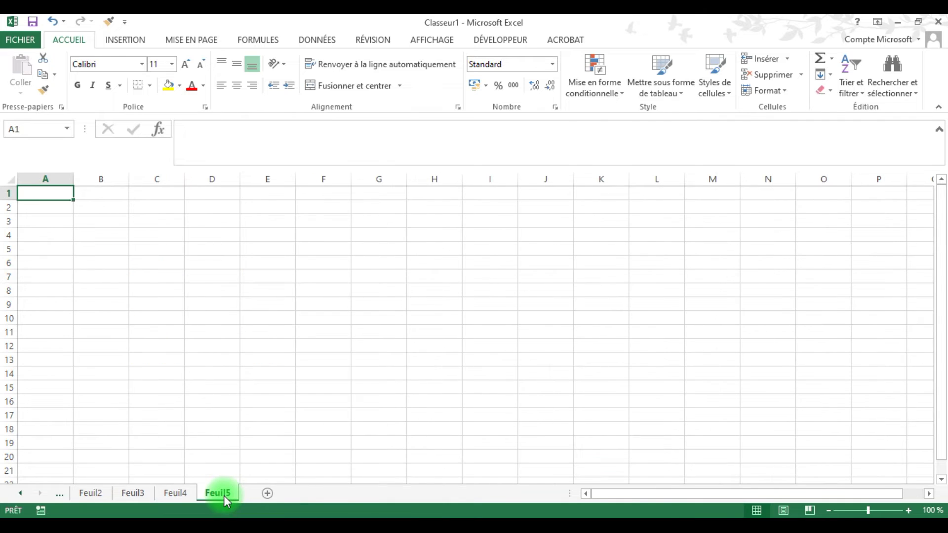
pyautogui.click(207, 263)
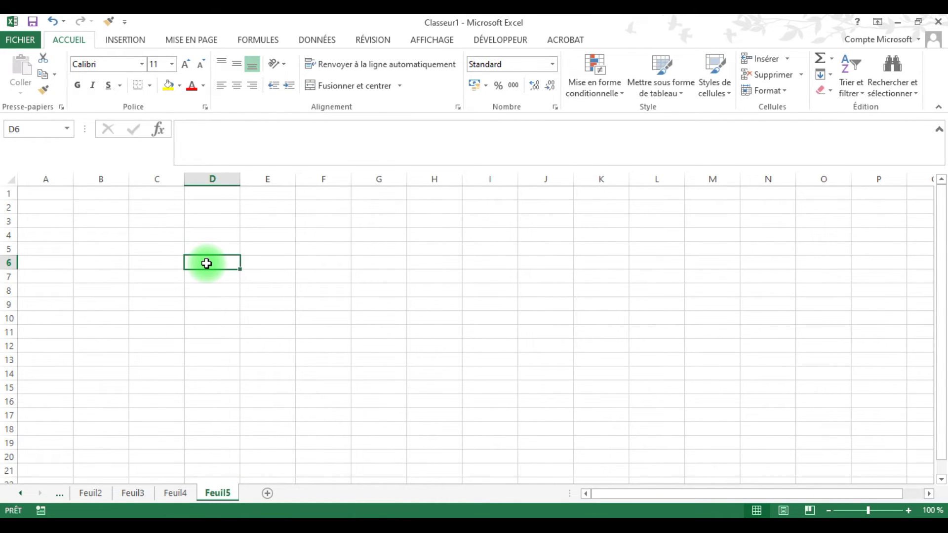
pyautogui.write('je veux')
pyautogui.press('Return')
pyautogui.write('je')
pyautogui.press('Return')
pyautogui.write('je ne veux pas')
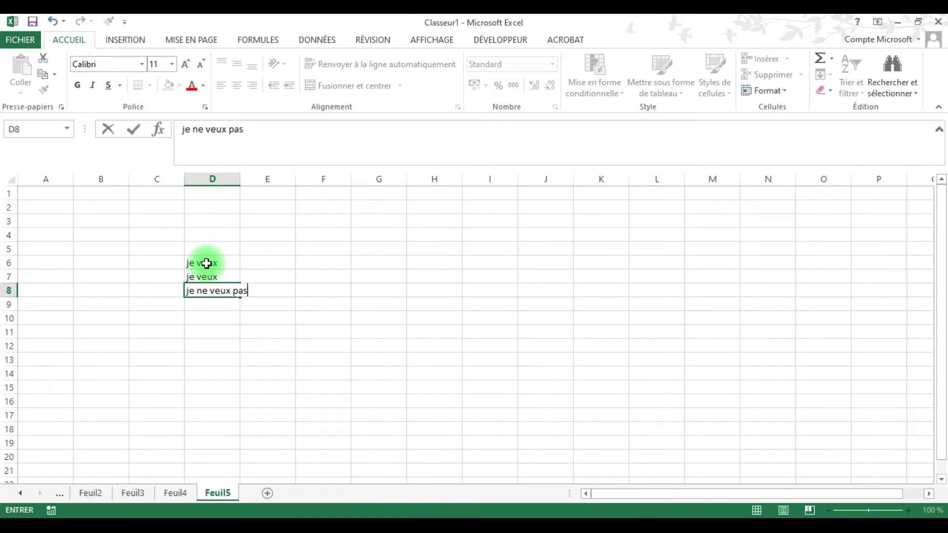
pyautogui.click(214, 306)
pyautogui.write('je veux')
pyautogui.press('Return')
pyautogui.write('je ne veux pas')
pyautogui.press('Return')
# - Fill E6:E10 with the answers oui, non, non, oui and oui
pyautogui.click(315, 261)
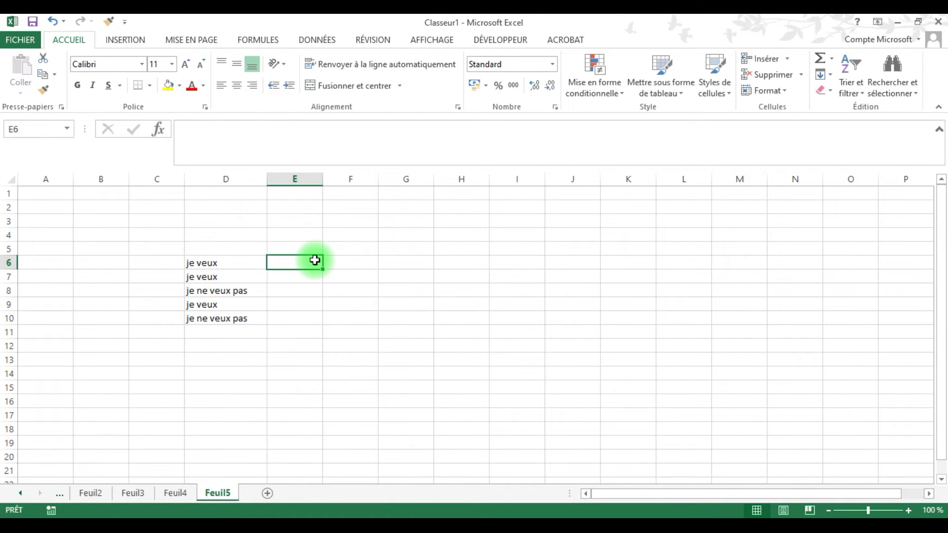
pyautogui.write('oui')
pyautogui.press('Return')
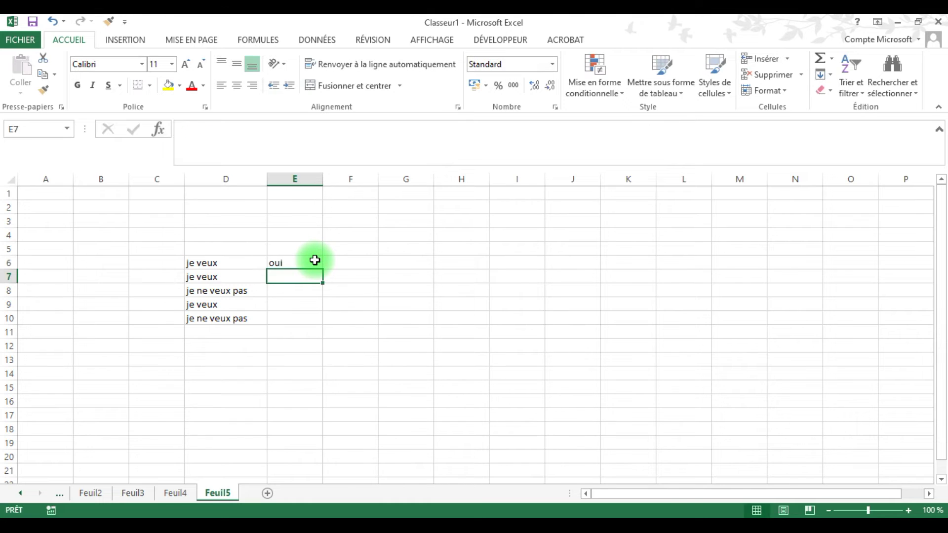
pyautogui.write('non')
pyautogui.press('Return')
pyautogui.write('n')
pyautogui.press('Return')
pyautogui.write('oui')
pyautogui.press('Return')
pyautogui.write('oui')
pyautogui.press('Return')
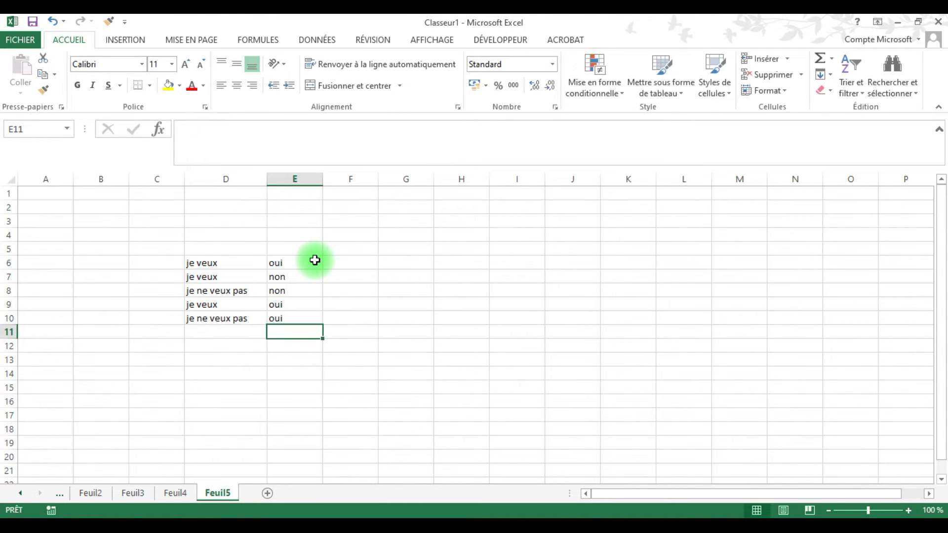
# - Widen column F to about twice its width
pyautogui.click(373, 260)
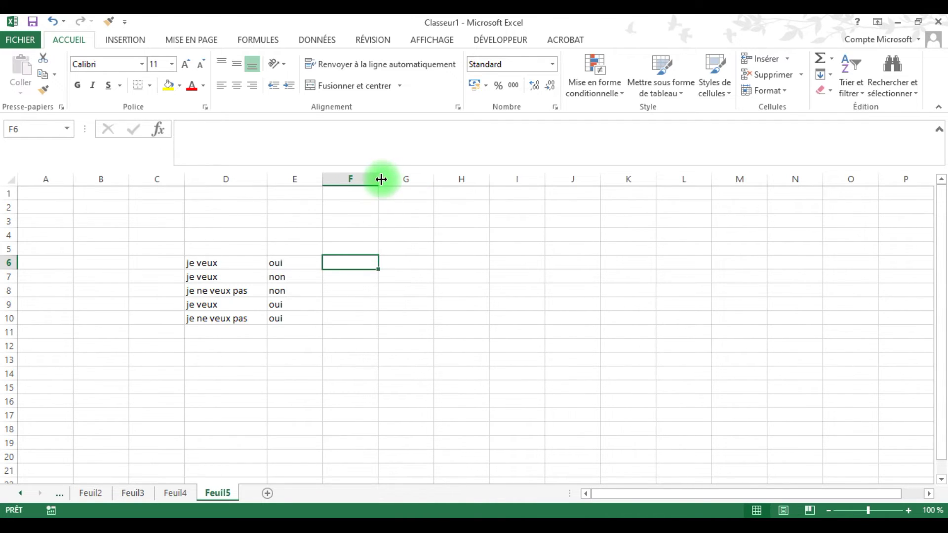
pyautogui.moveTo(379, 179); pyautogui.dragTo(435, 171)
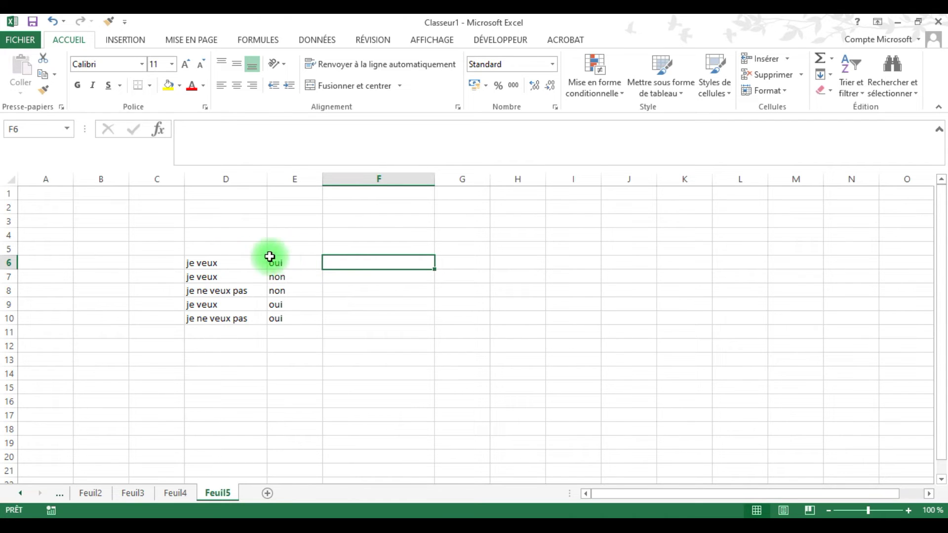
pyautogui.click(239, 247)
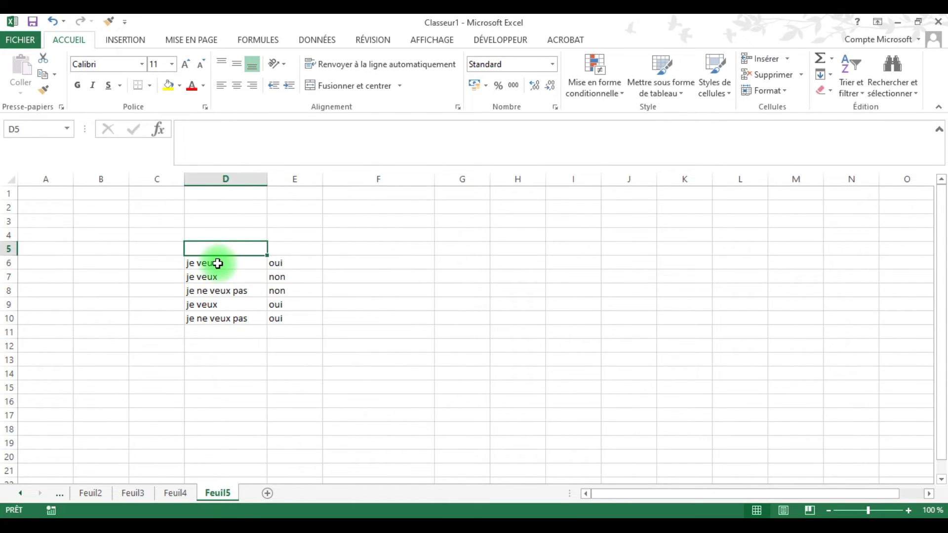
# - Start an SI formula in F6 with a nested ET function as its logical test
pyautogui.click(353, 262)
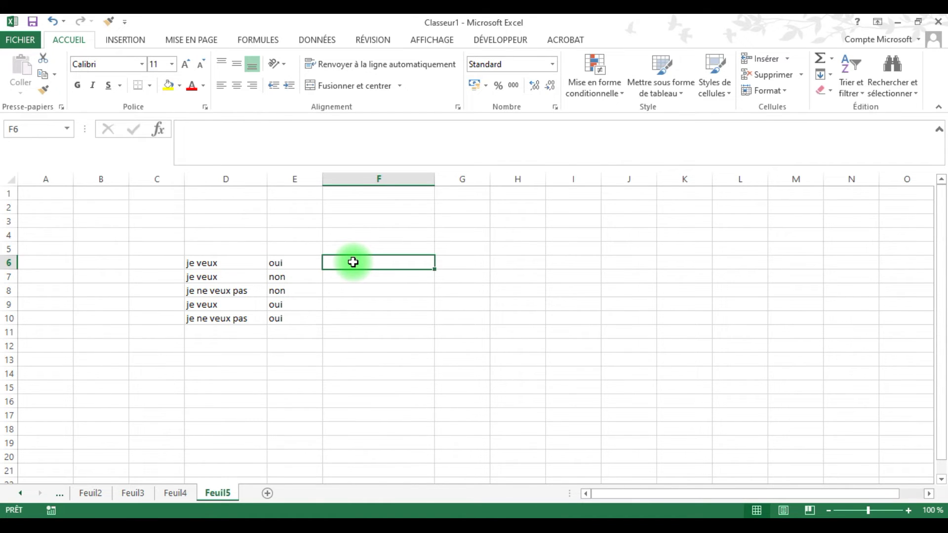
pyautogui.write('=')
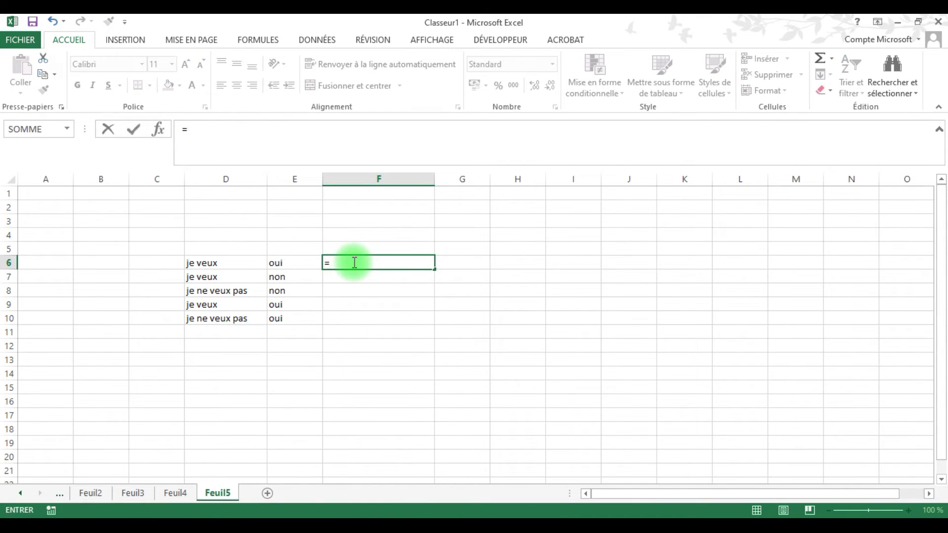
pyautogui.write('si(')
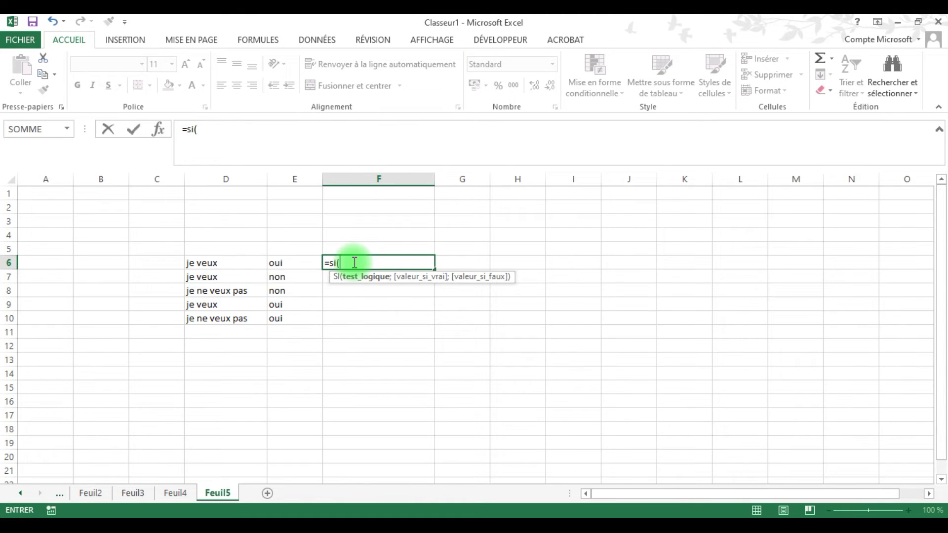
pyautogui.write('et')
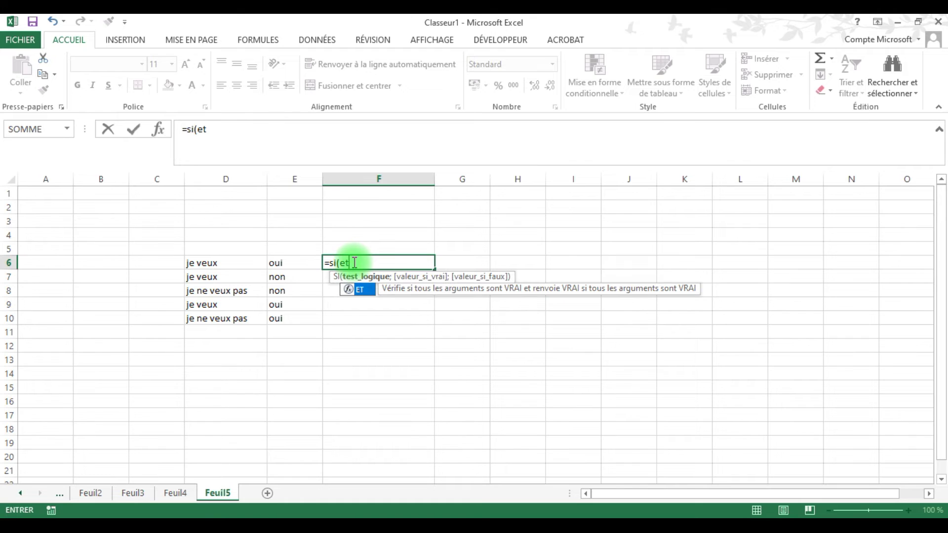
pyautogui.write('(')
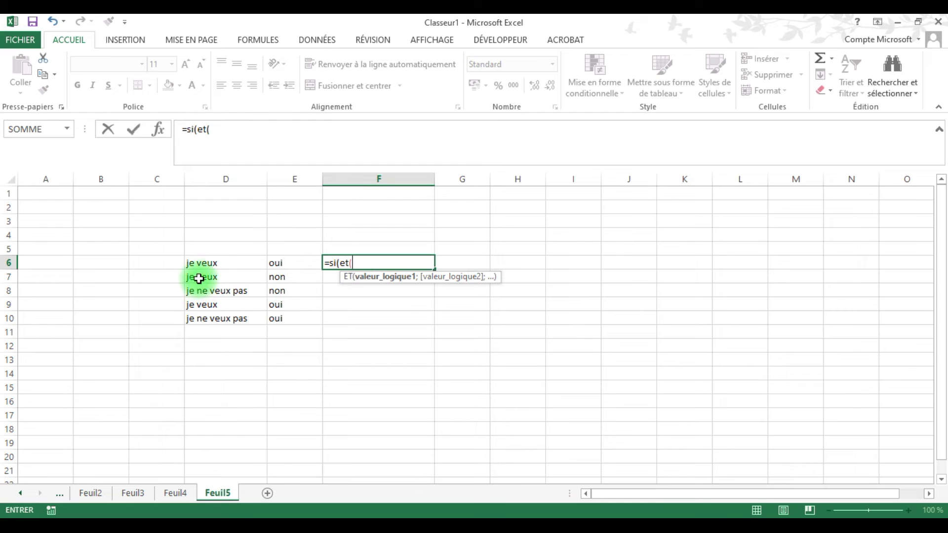
# - Enter D6="je veux" as the first condition of the ET function in F6
pyautogui.click(218, 263)
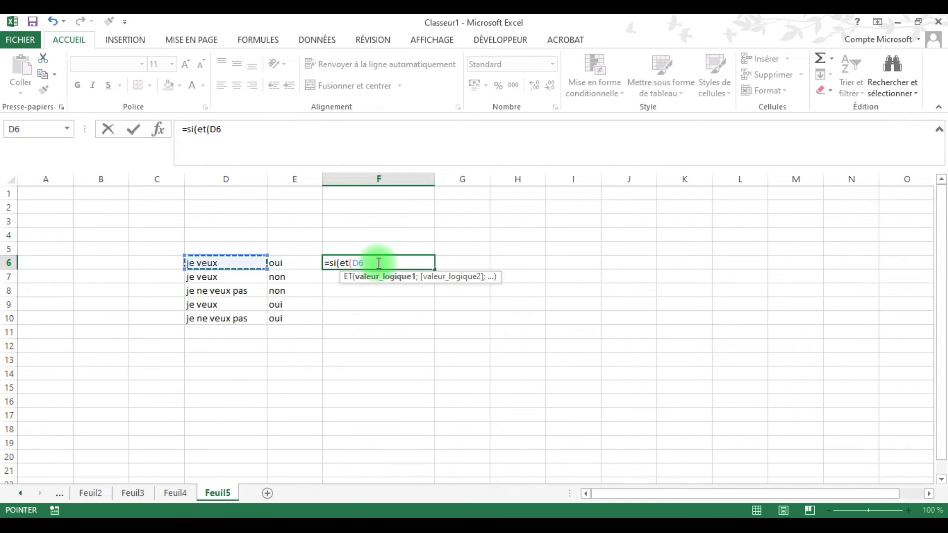
pyautogui.write('=')
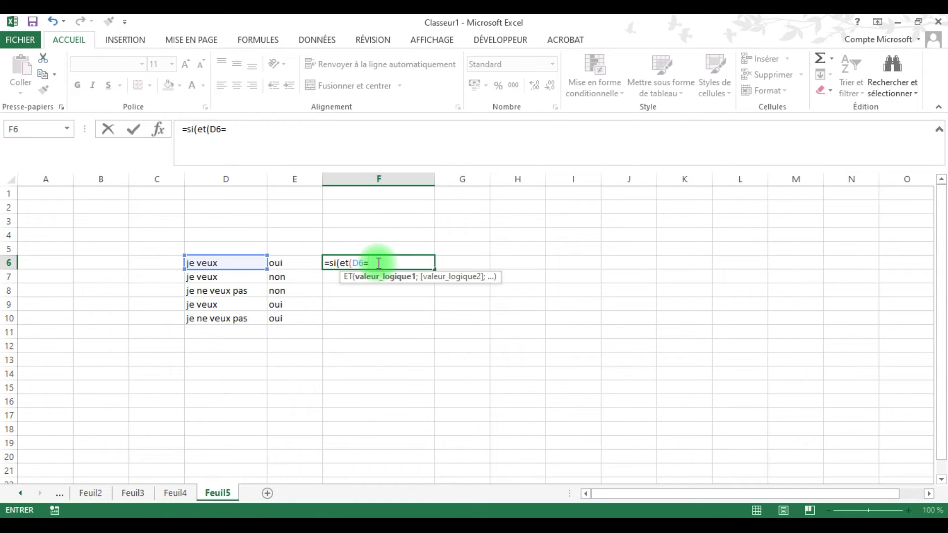
pyautogui.write('j')
pyautogui.press('BackSpace')
pyautogui.write('"Je')
pyautogui.press('BackSpace')
pyautogui.press('BackSpace')
pyautogui.write('je veux')
pyautogui.write('"')
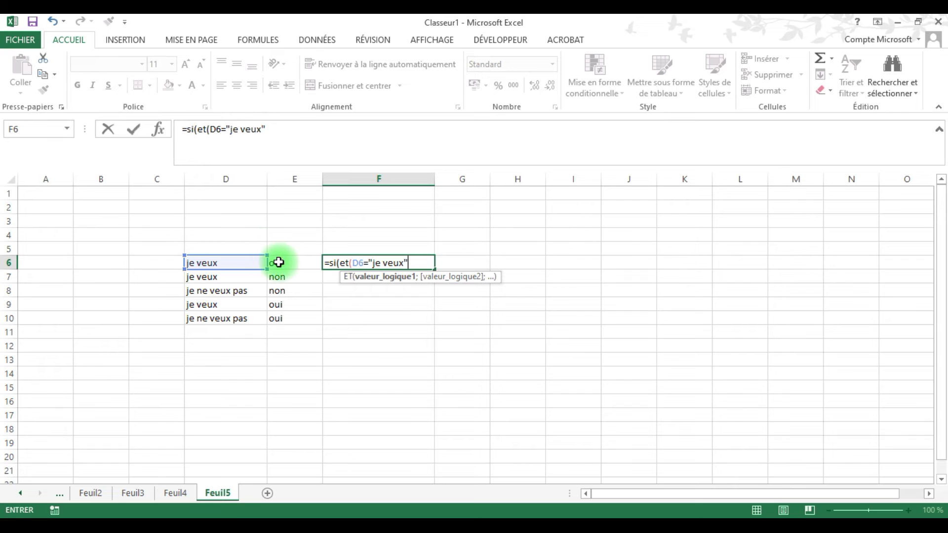
# - Add E6="oui" as the second ET condition and close the ET function
pyautogui.write(';')
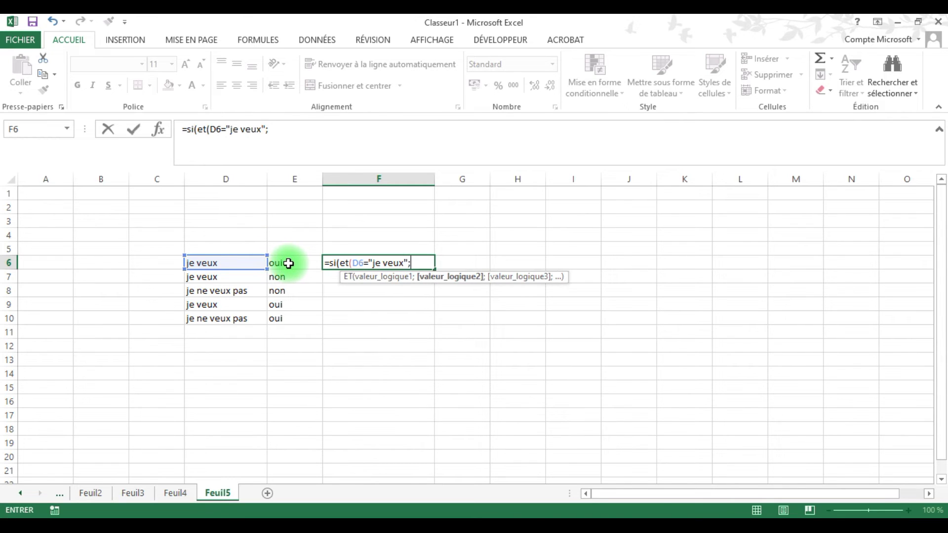
pyautogui.click(289, 263)
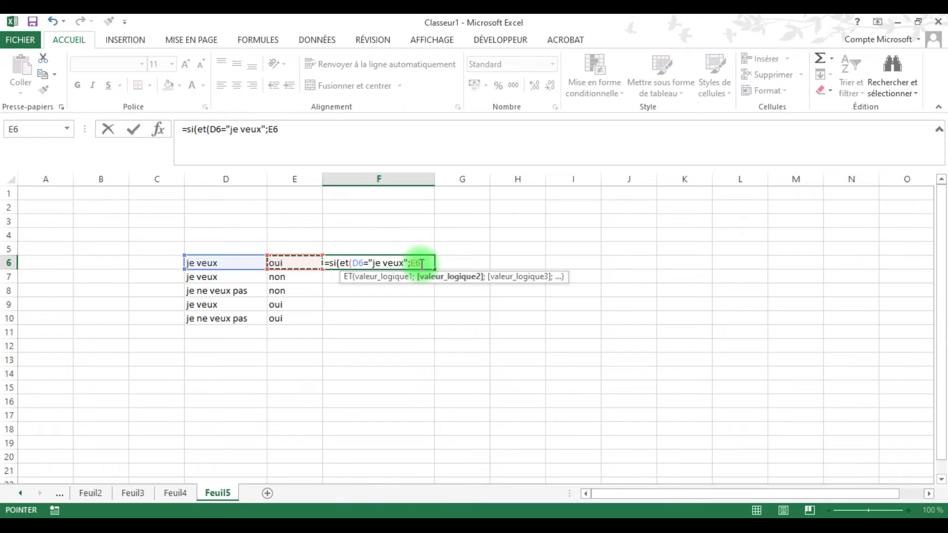
pyautogui.write('="oui')
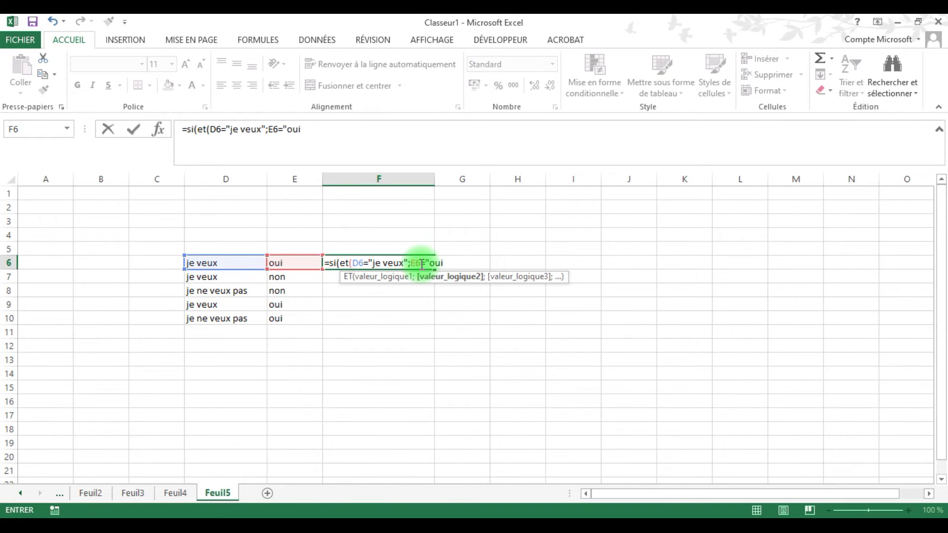
pyautogui.write('");')
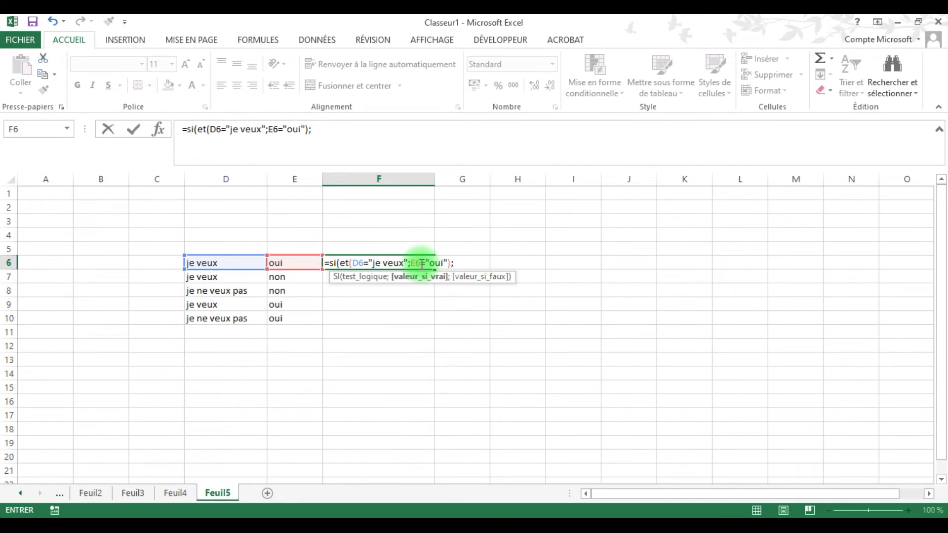
# - Add "je peux trouver de petit déjeuner" as the true result of the SI formula in F6
pyautogui.write('j')
pyautogui.press('BackSpace')
pyautogui.write('"je peux tr')
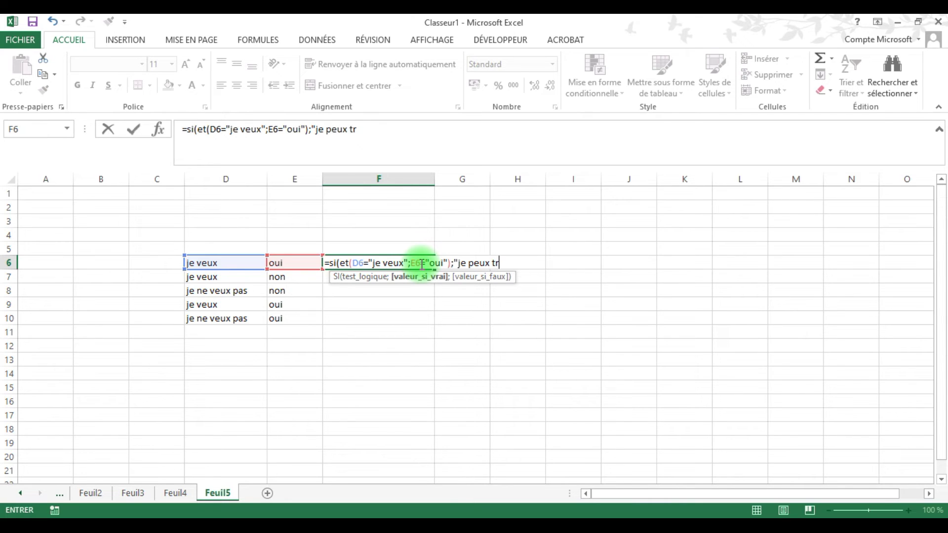
pyautogui.write('ouver de petie')
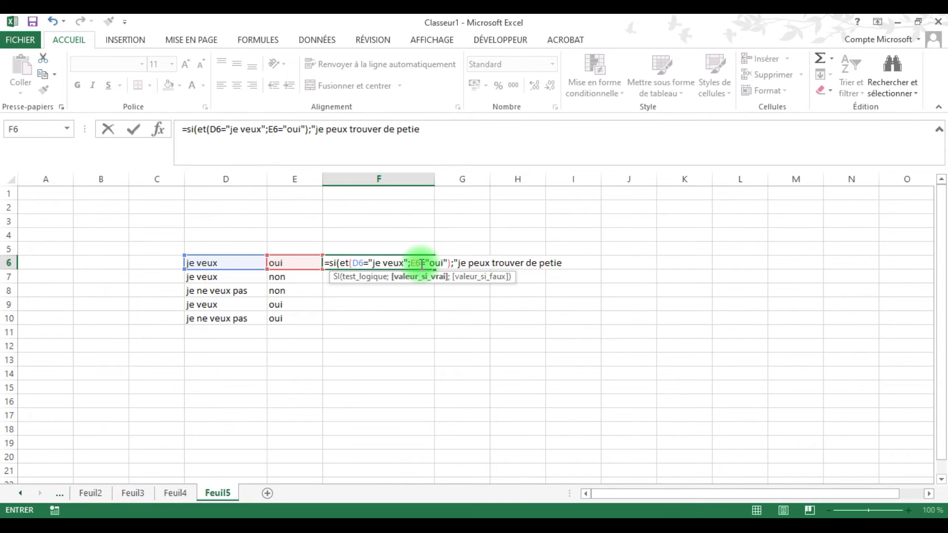
pyautogui.press('BackSpace')
pyautogui.write('t déjeuner')
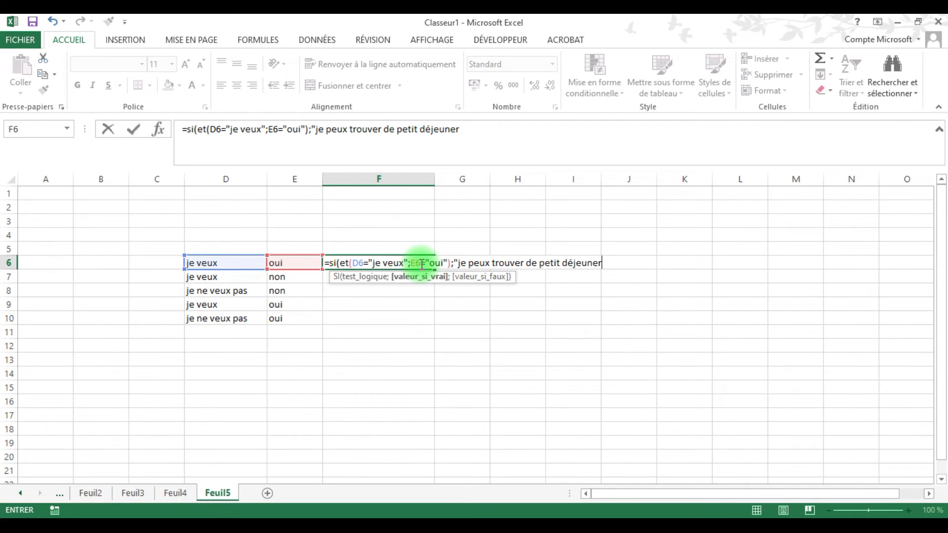
pyautogui.write('"')
pyautogui.write(';"')
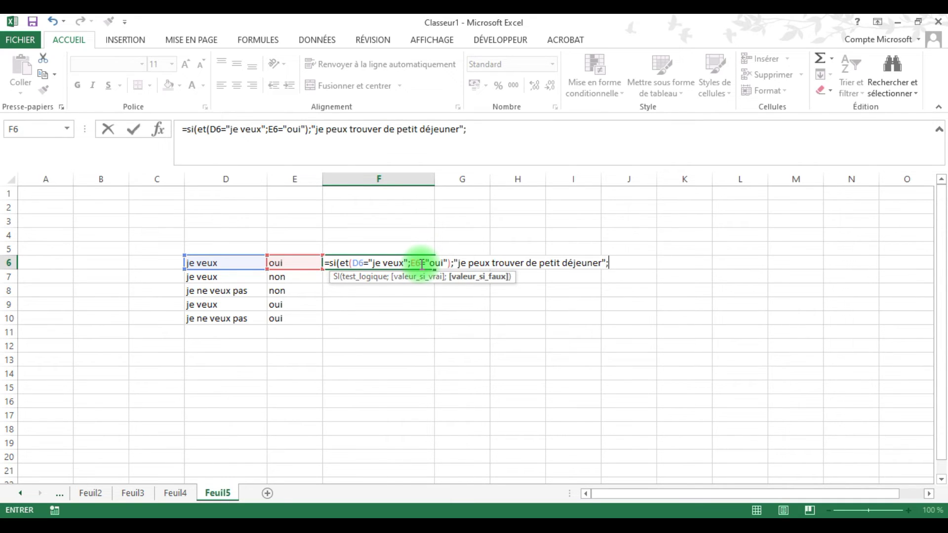
# - Complete the SI formula in F6 with "Rien" as the false result and widen column F to fit the text
pyautogui.write('Rien")')
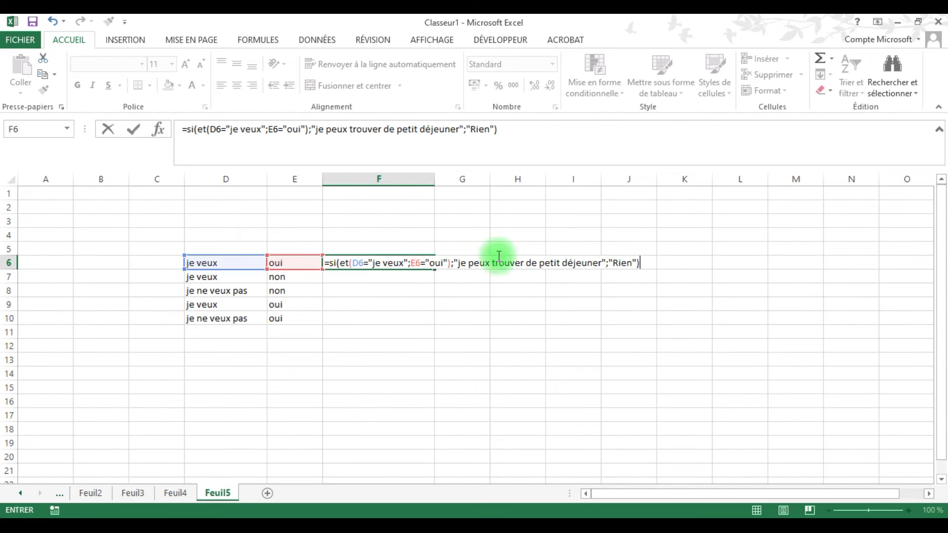
pyautogui.click(337, 263)
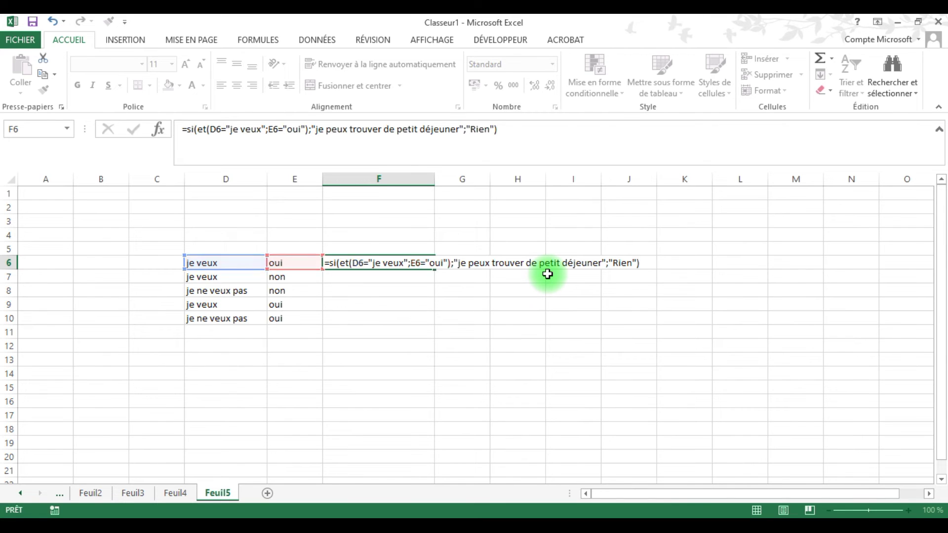
pyautogui.press('Return')
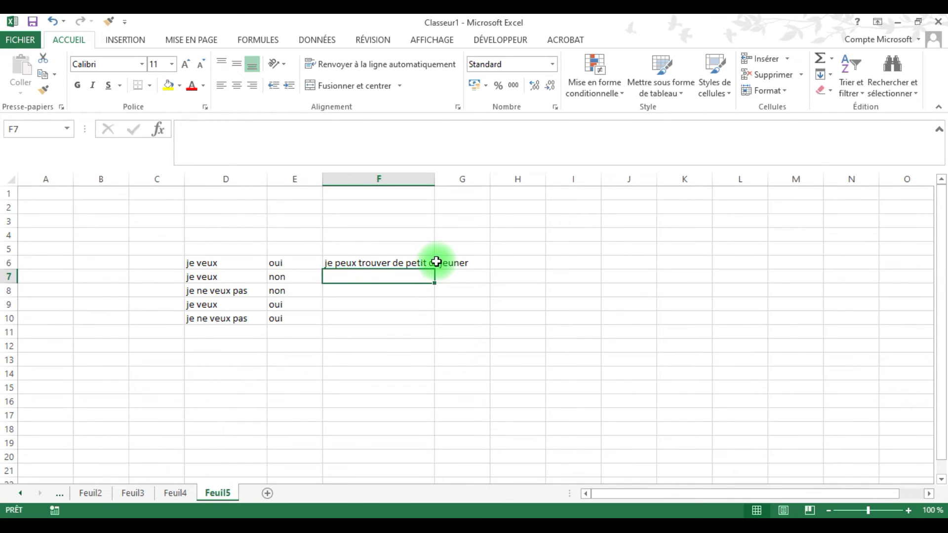
pyautogui.moveTo(437, 180); pyautogui.dragTo(474, 185)
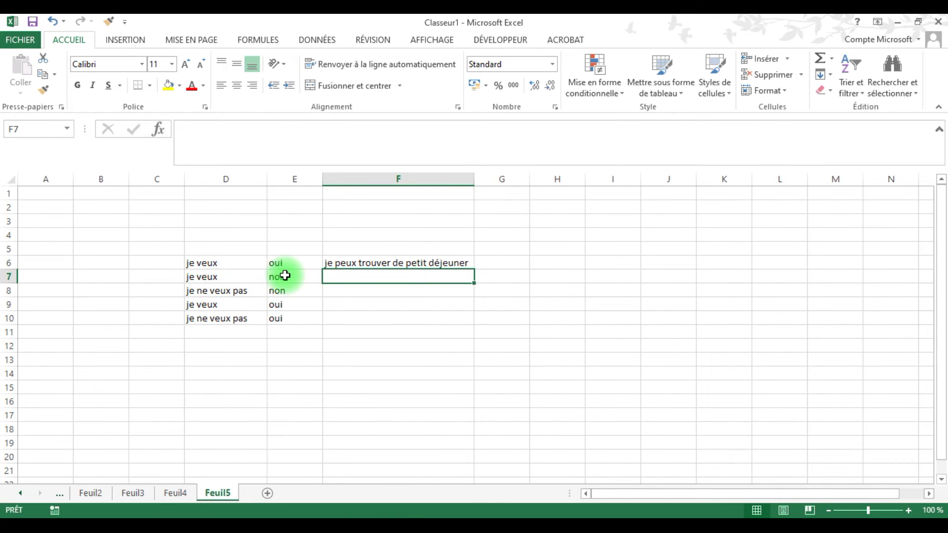
# - Copy the SI formula from F6 down to F10
pyautogui.click(341, 264)
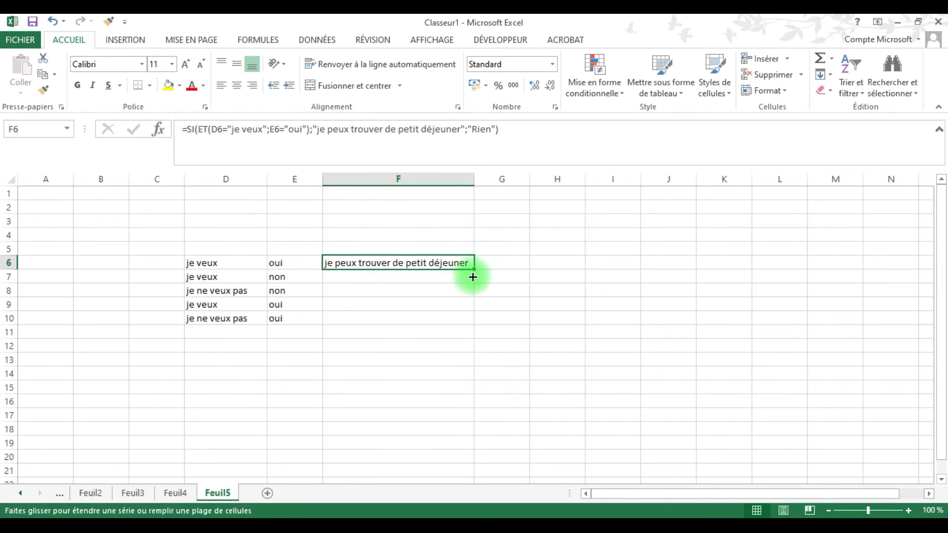
pyautogui.moveTo(473, 273); pyautogui.dragTo(474, 283)
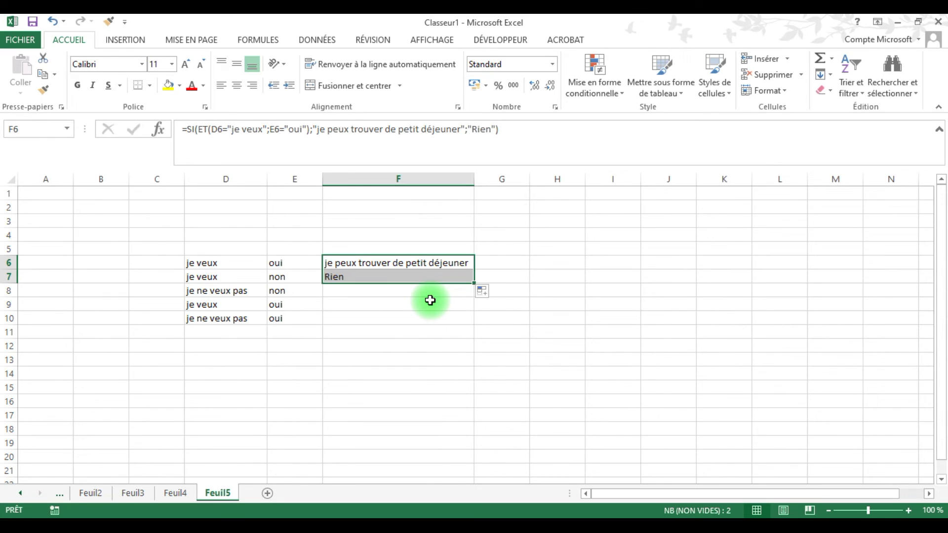
pyautogui.moveTo(474, 284); pyautogui.dragTo(469, 328)
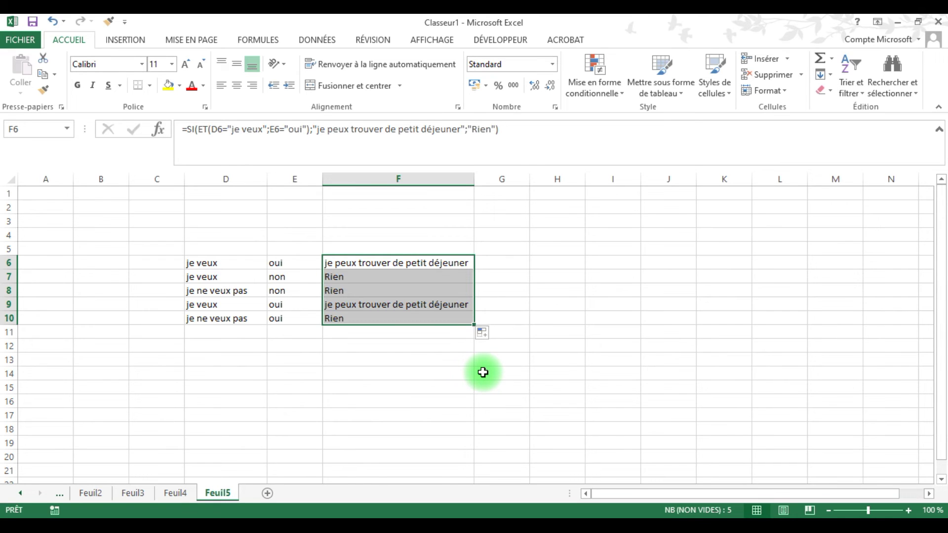
# - Add a new sheet after Feuil5 and widen its column E for the formula results
pyautogui.click(267, 493)
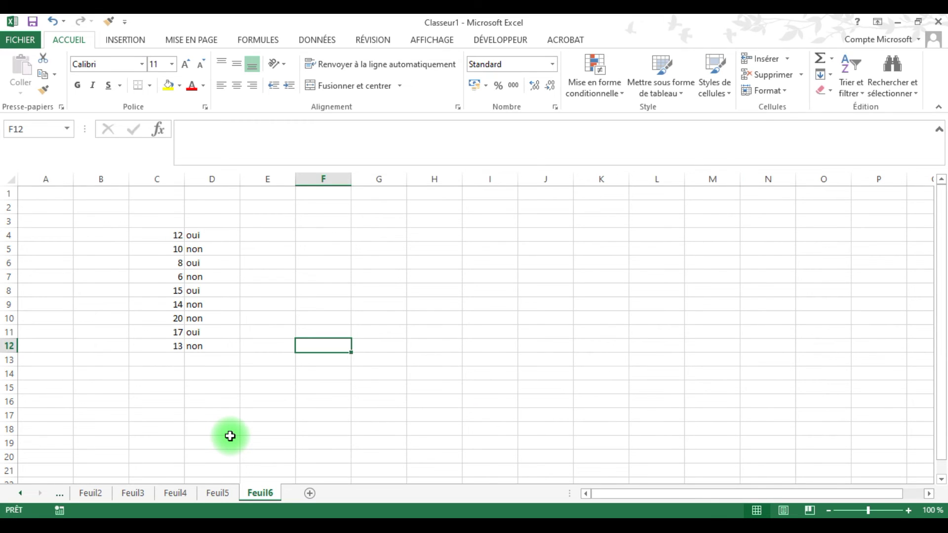
pyautogui.click(284, 237)
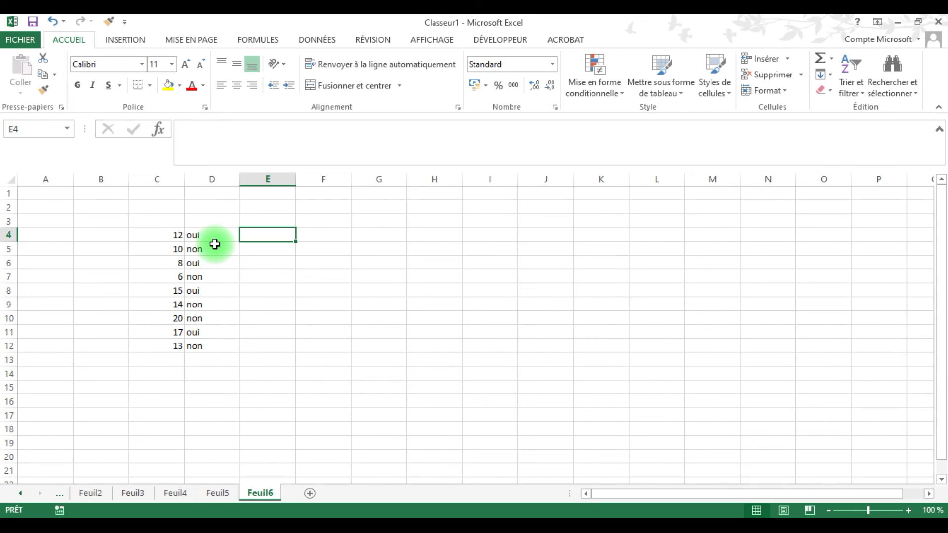
pyautogui.moveTo(296, 179); pyautogui.dragTo(361, 179)
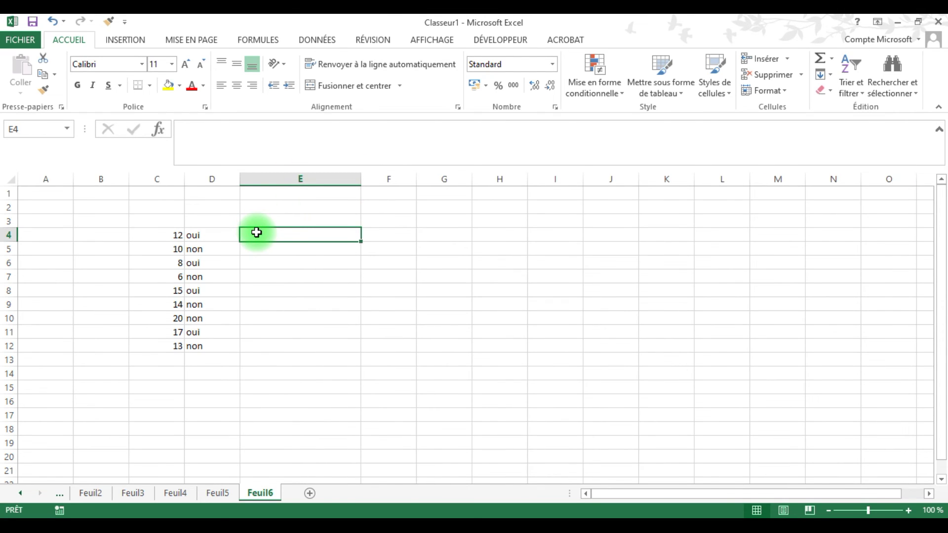
# - Start an SI formula in E4 with a nested OU function whose first condition is C4>=12
pyautogui.write('=')
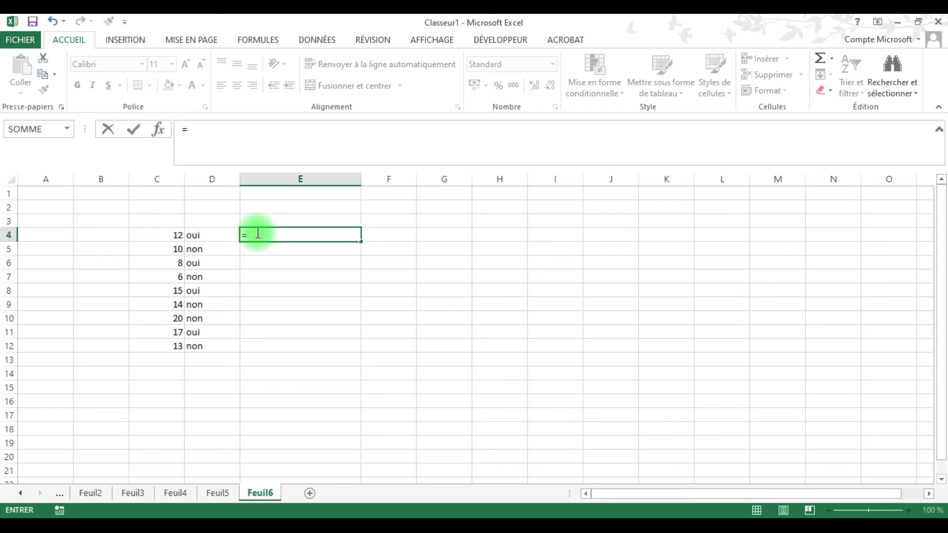
pyautogui.write('si(')
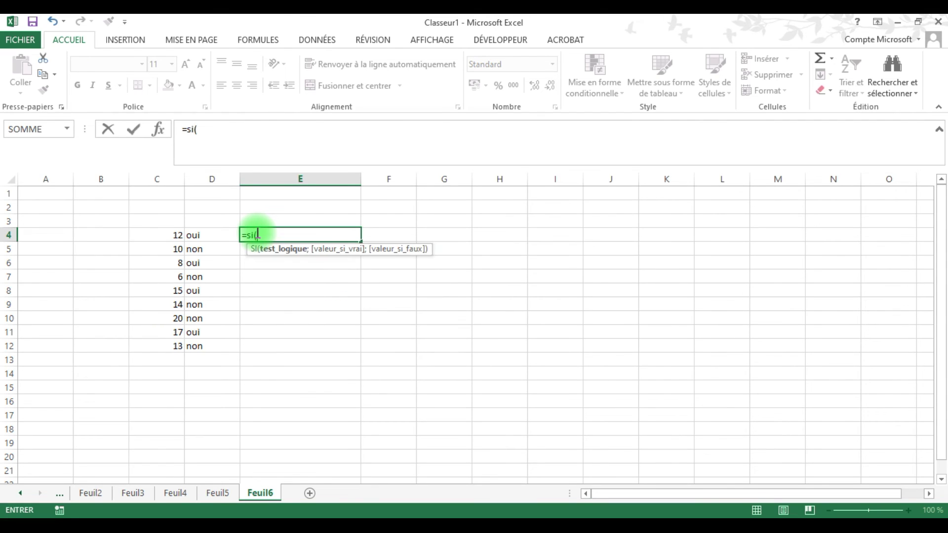
pyautogui.write('ou(')
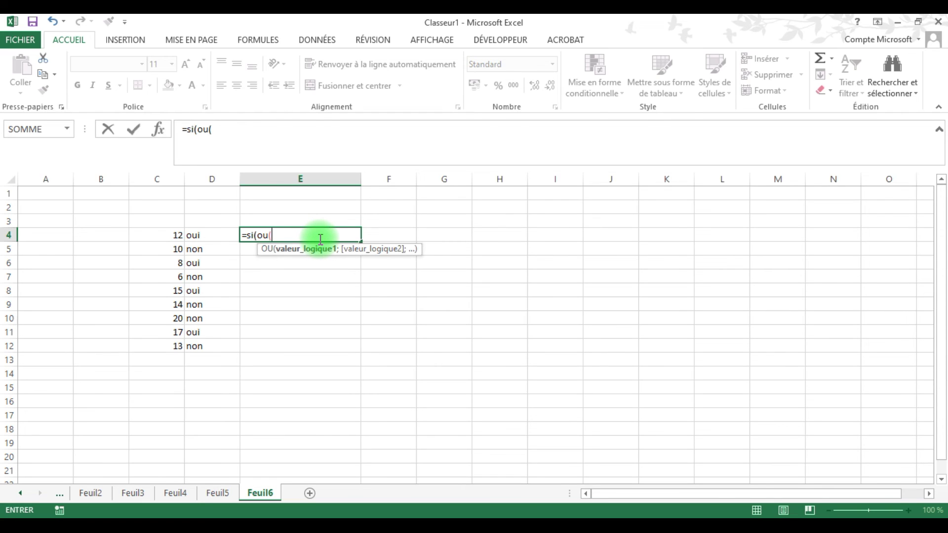
pyautogui.click(173, 233)
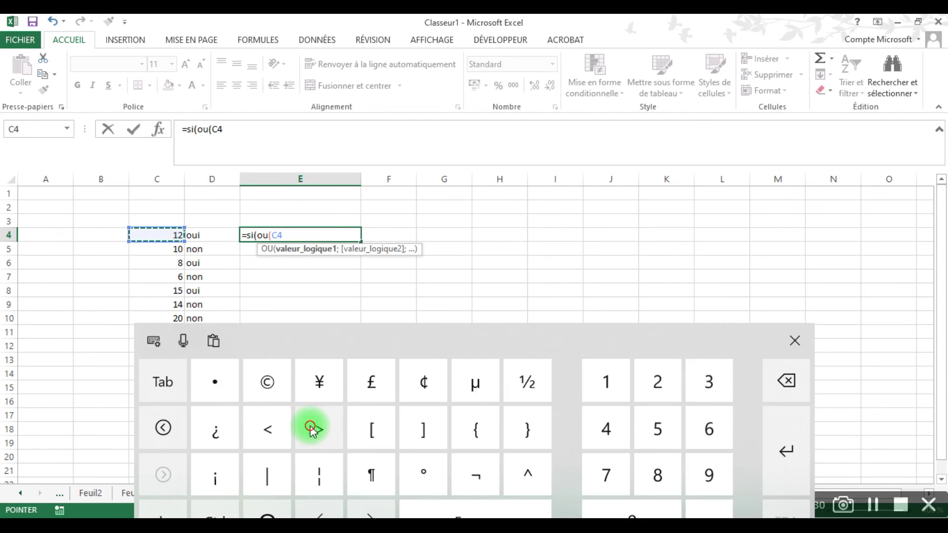
pyautogui.click(312, 430)
pyautogui.write('=')
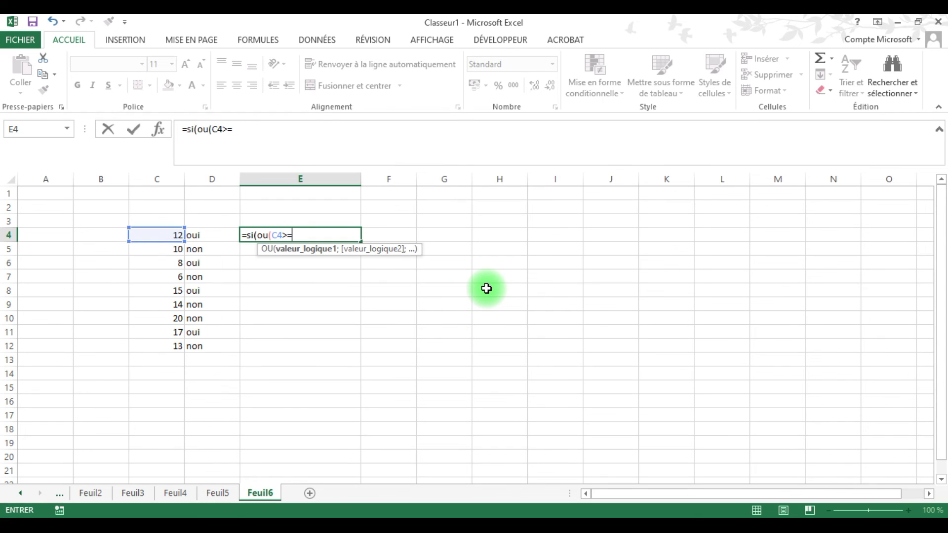
pyautogui.write('12;')
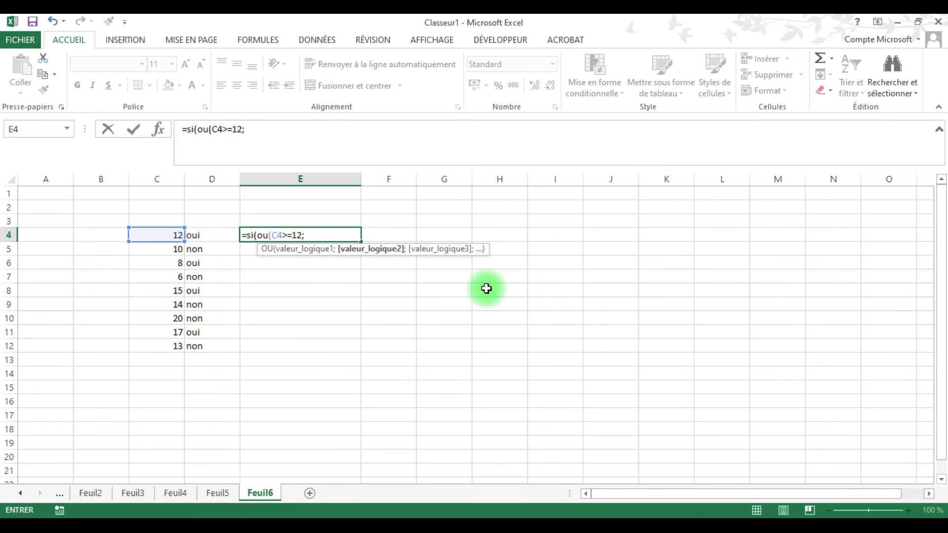
# - Add D4="oui" as the second OU condition in E4 and close the OU function
pyautogui.click(221, 235)
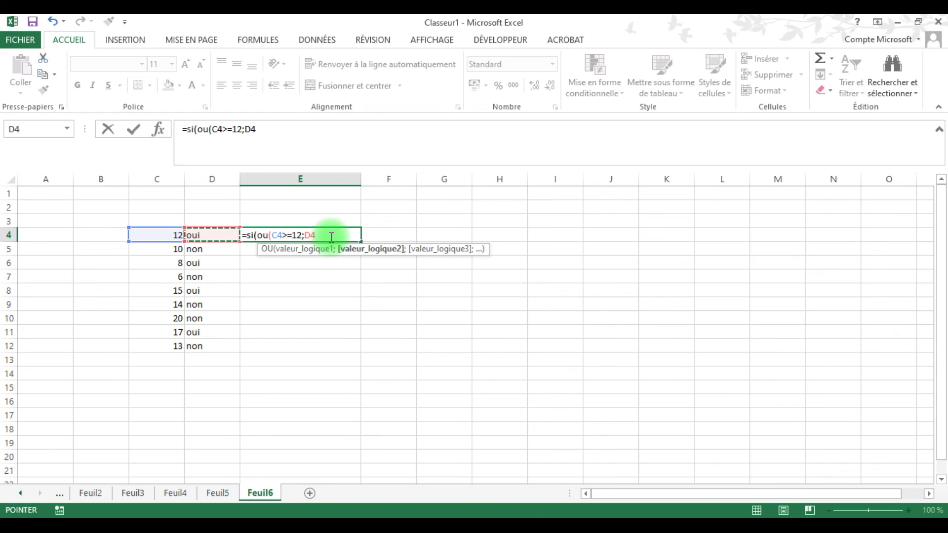
pyautogui.write('=si(o')
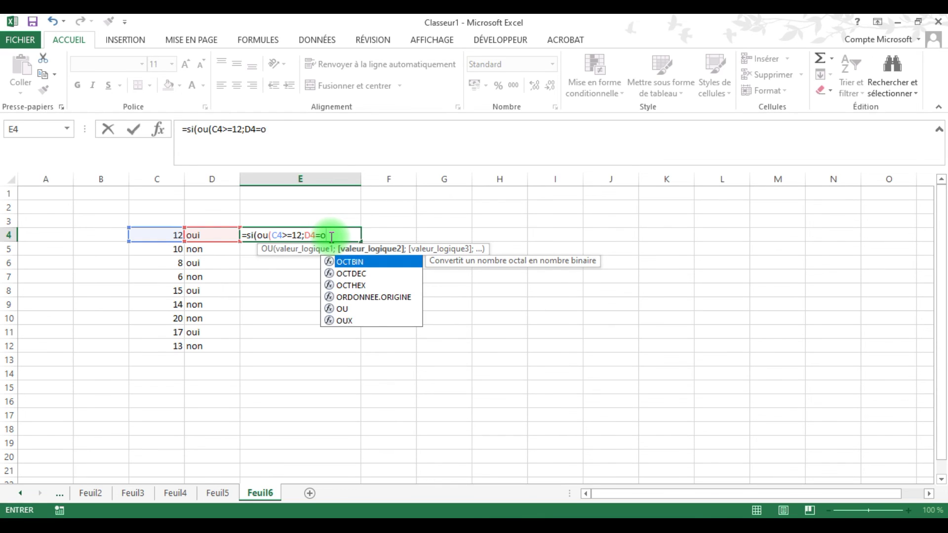
pyautogui.press('BackSpace')
pyautogui.write('"oui')
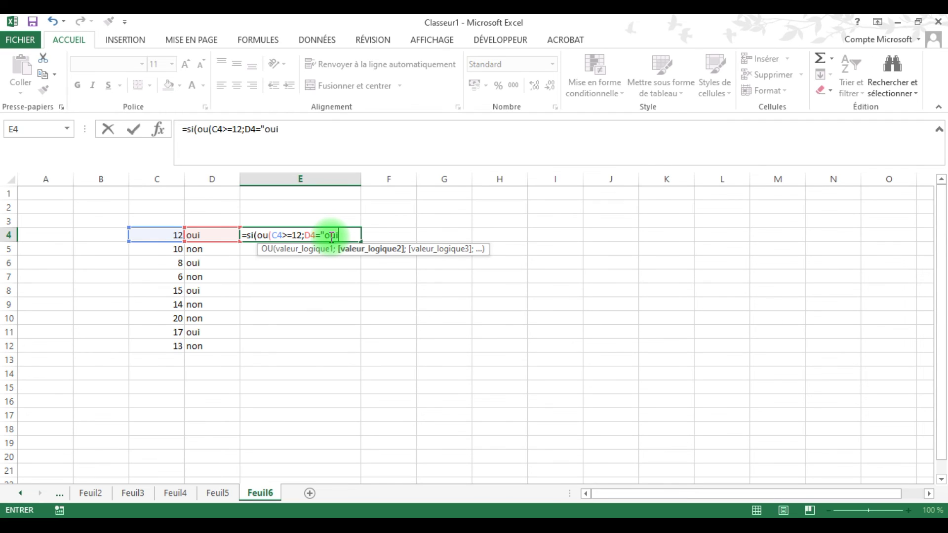
pyautogui.write('");')
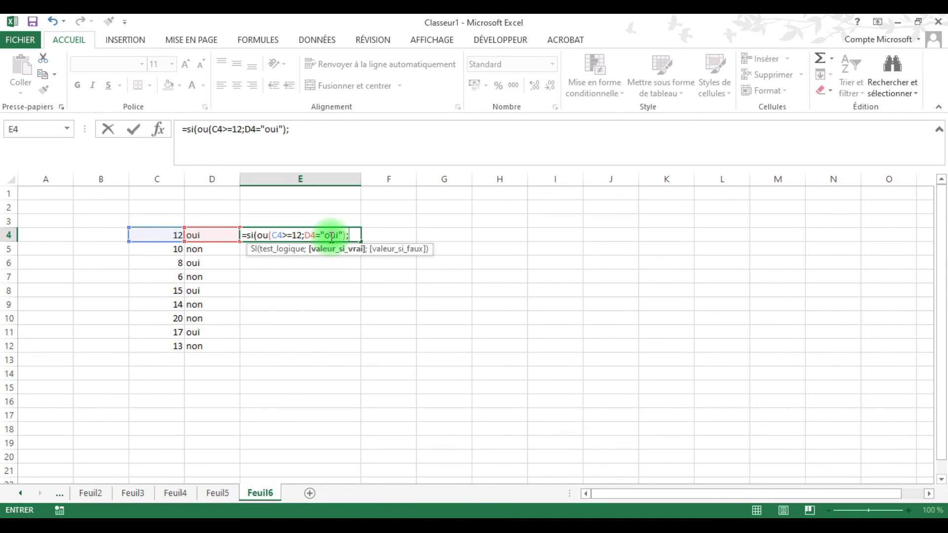
# - Complete the E4 formula with "Boursier" as the true result and "Rien" as the false result, both in quotation marks
pyautogui.write('Boursier";')
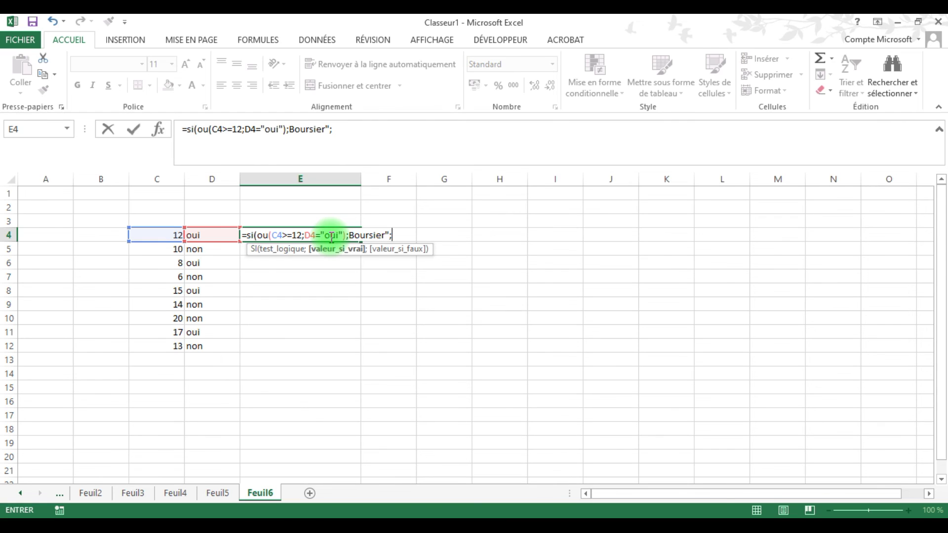
pyautogui.write('Rien"')
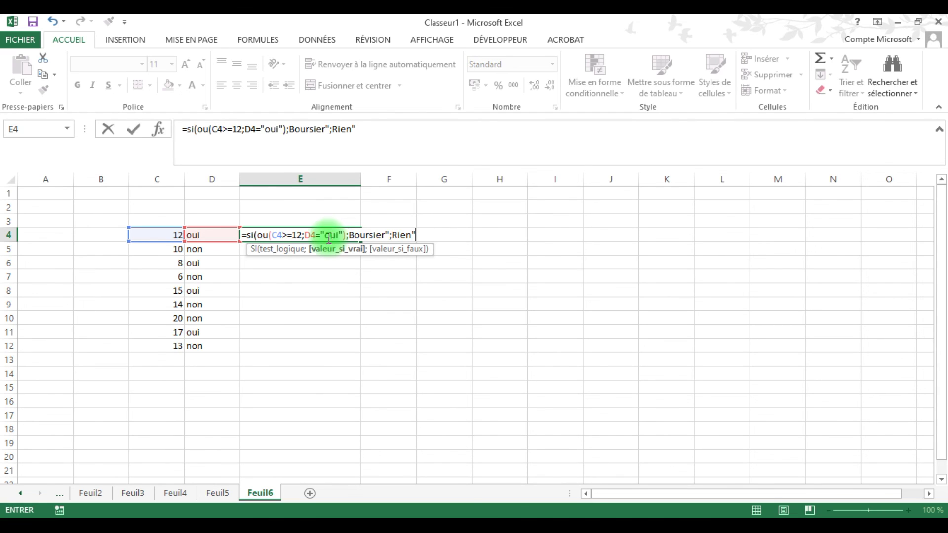
pyautogui.click(392, 236)
pyautogui.write('"')
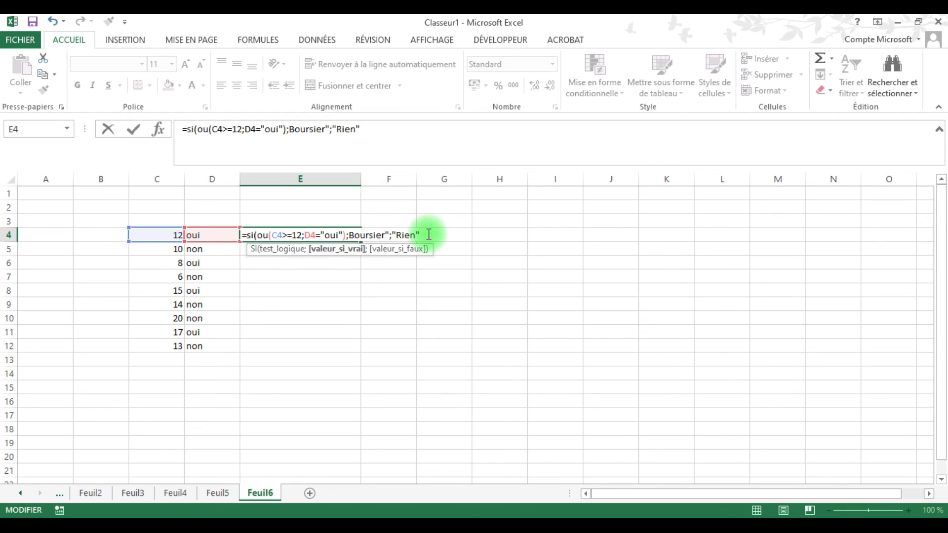
pyautogui.write('))')
pyautogui.press('BackSpace')
pyautogui.click(351, 235)
pyautogui.write('"')
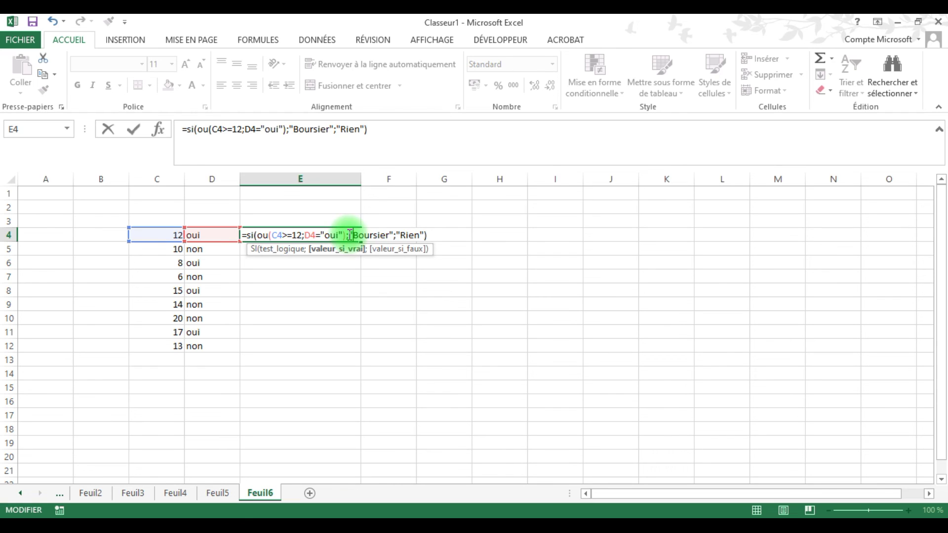
pyautogui.click(428, 236)
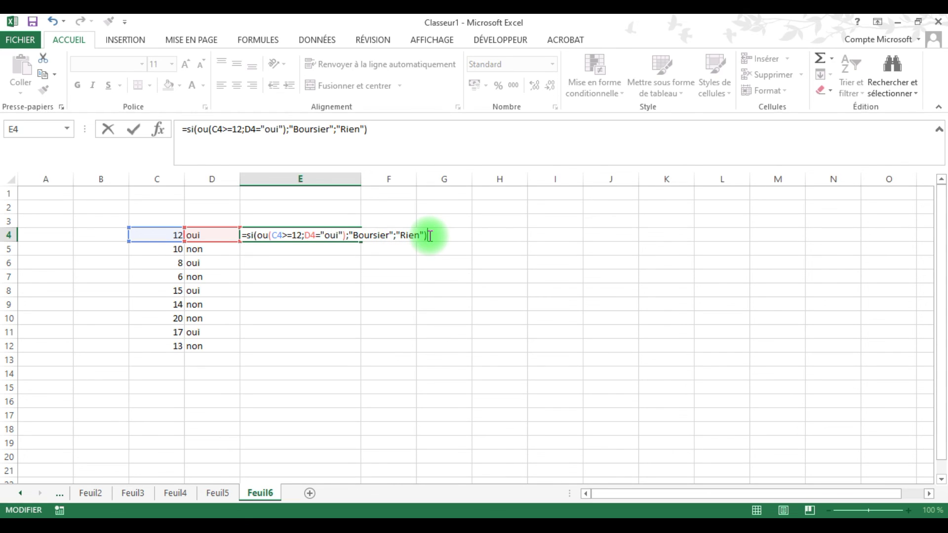
pyautogui.press('Return')
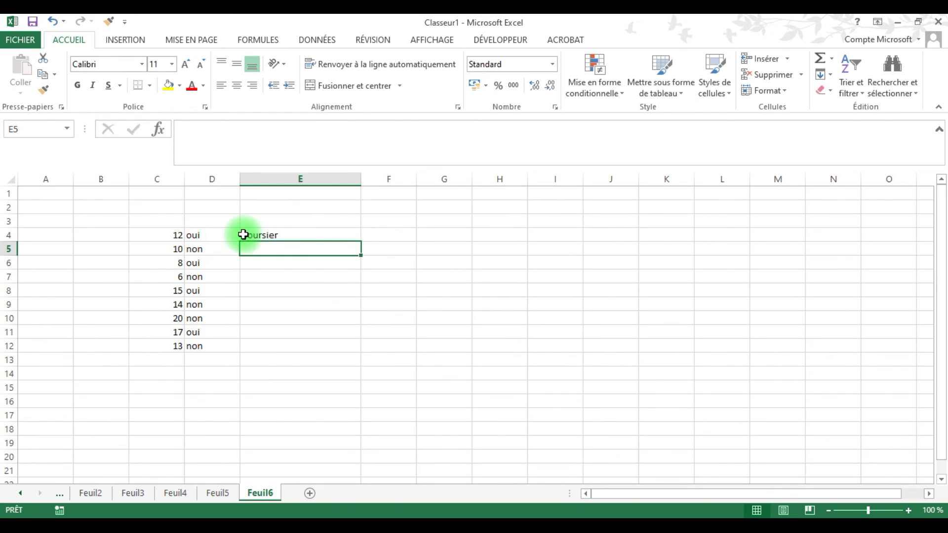
# - Copy the SI formula with OU from E4 down to E12
pyautogui.click(277, 232)
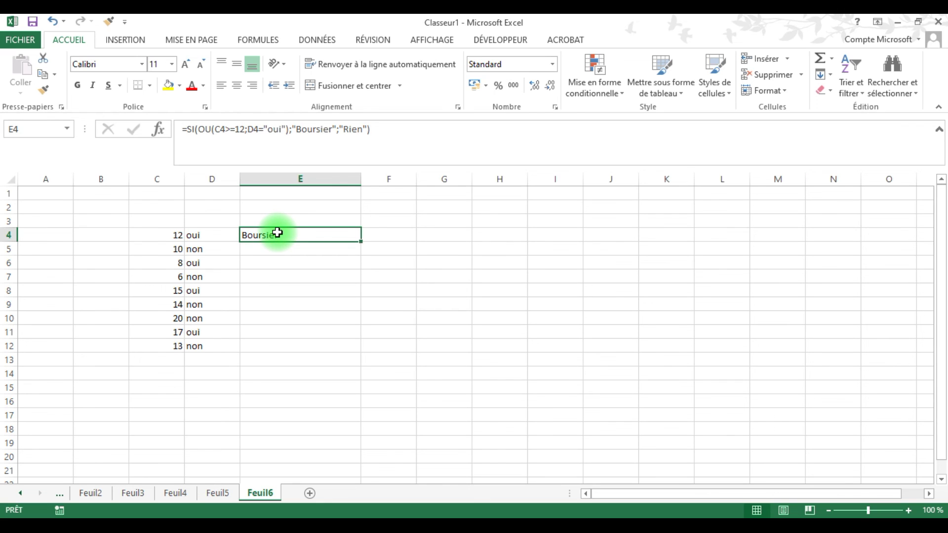
pyautogui.moveTo(361, 245); pyautogui.dragTo(353, 353)
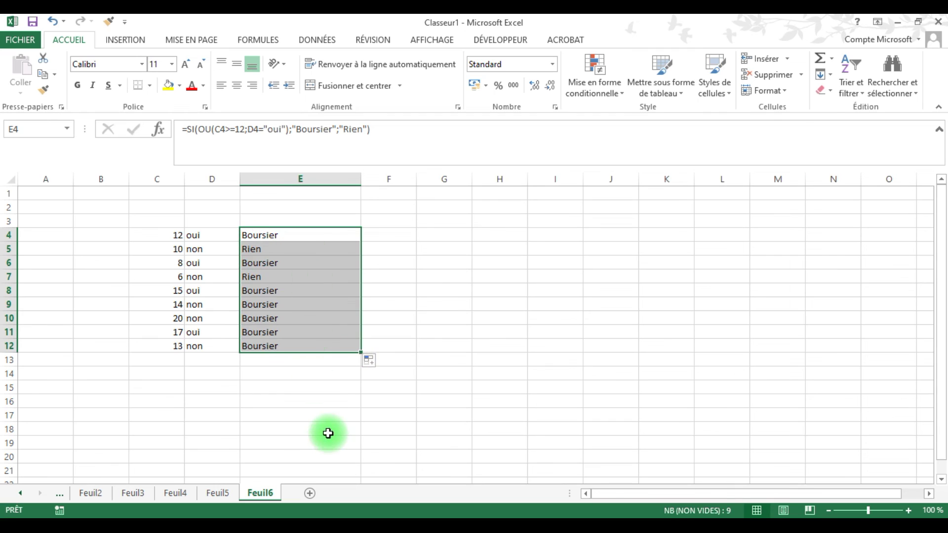
pyautogui.click(311, 418)
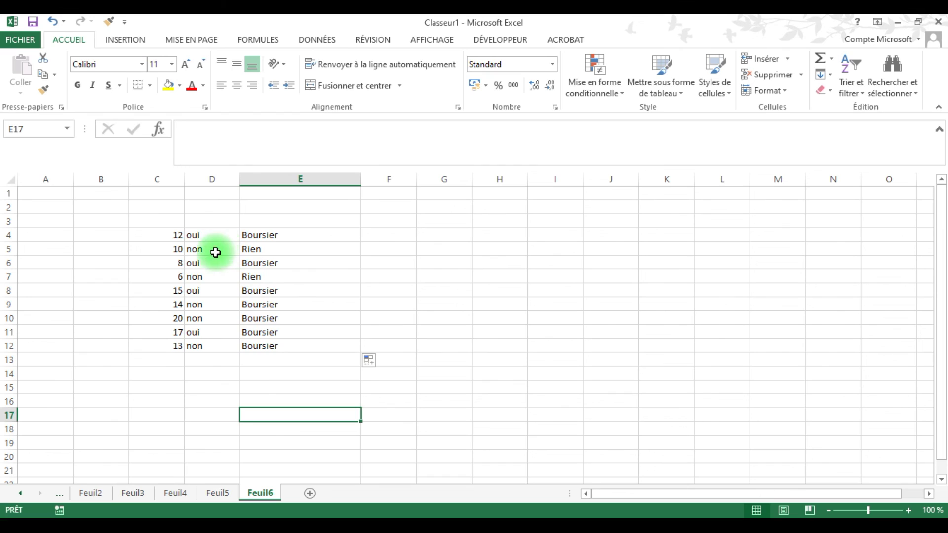
pyautogui.press('Right')
pyautogui.press('Right')
pyautogui.press('Right')
pyautogui.press('Right')
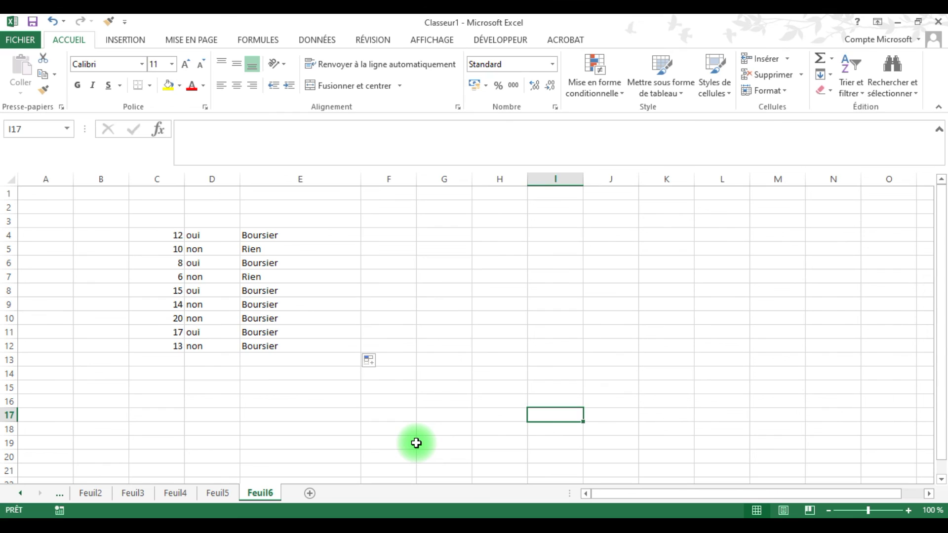
pyautogui.click(476, 401)
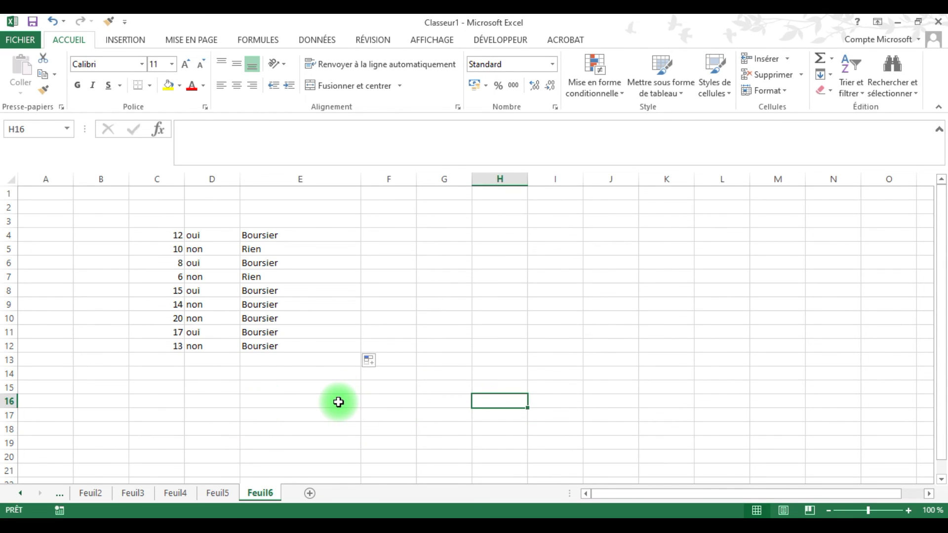